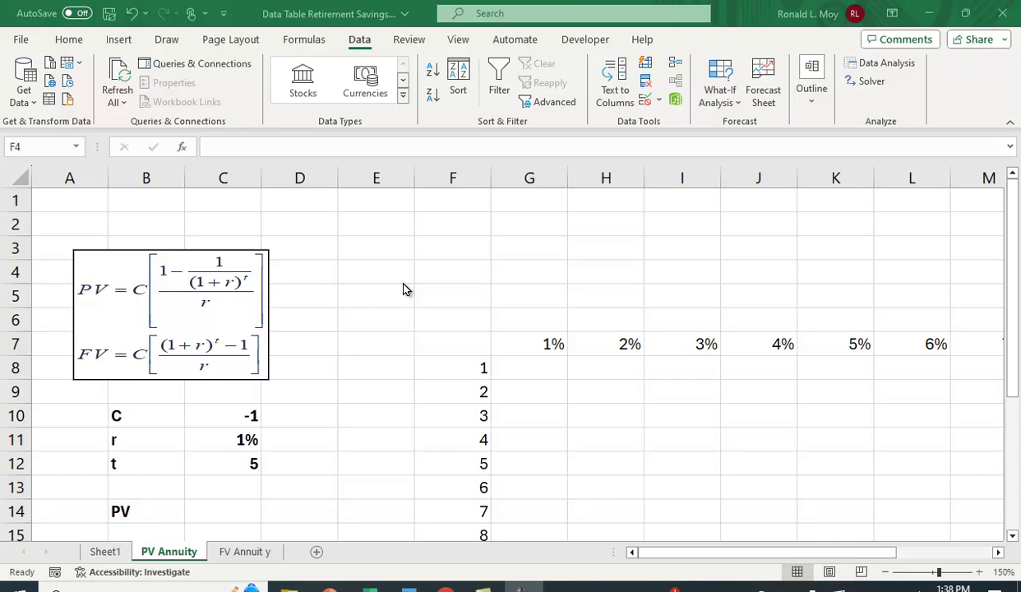
click(702, 559)
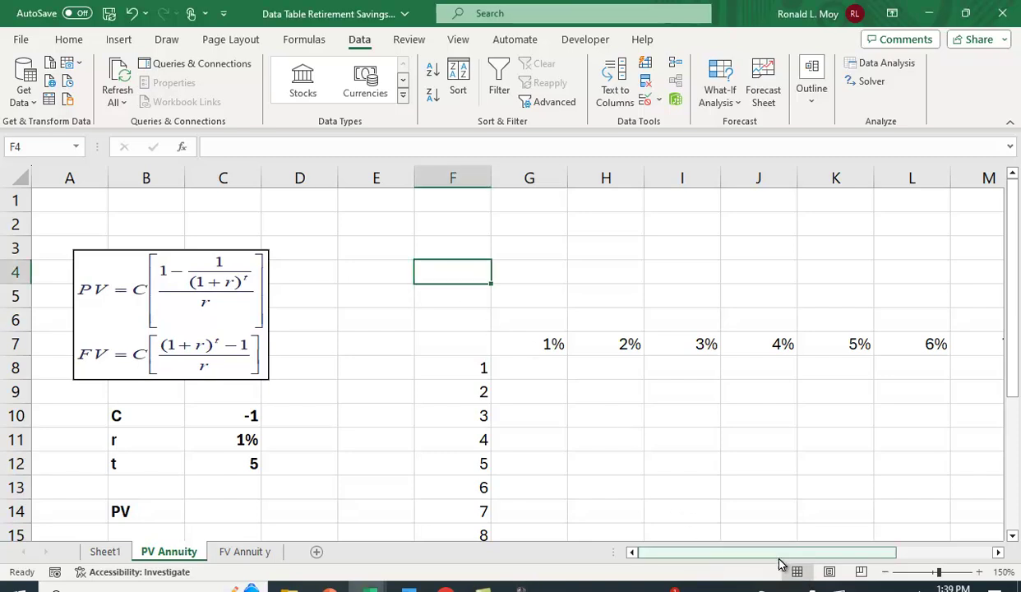
drag(777, 557, 742, 536)
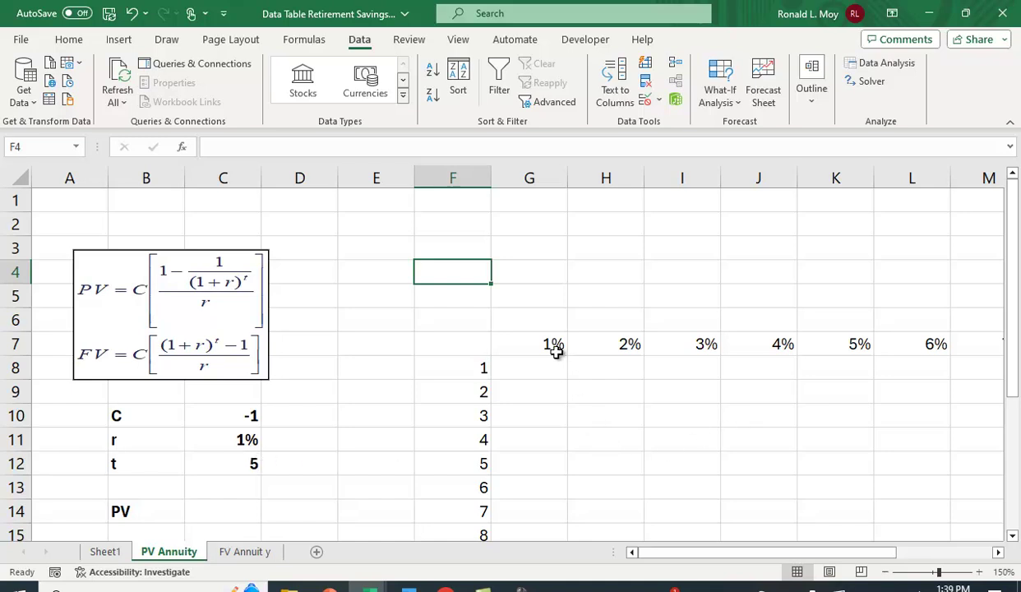
scroll(556, 350, down, 1)
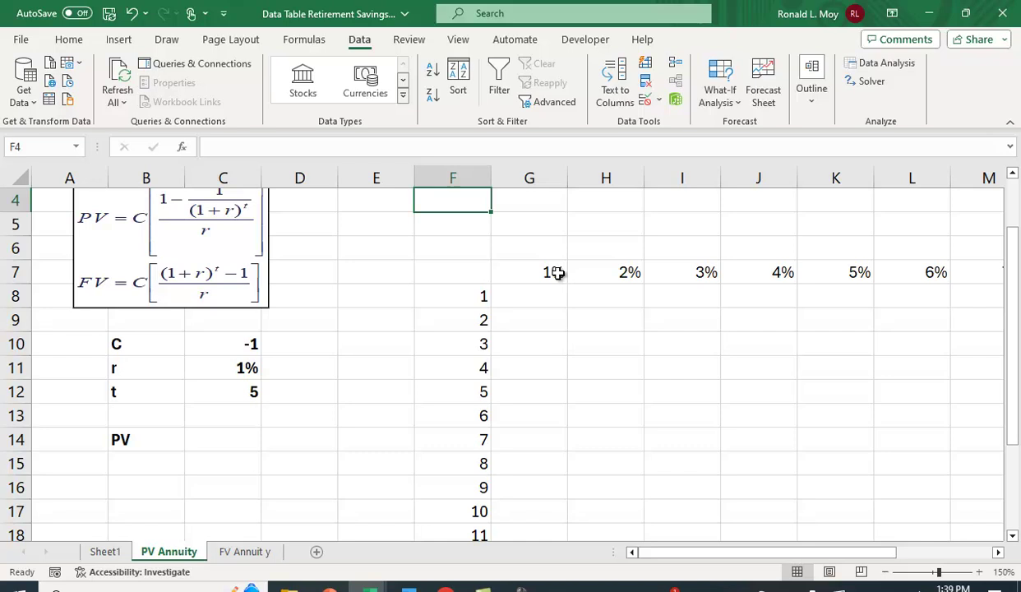
click(543, 392)
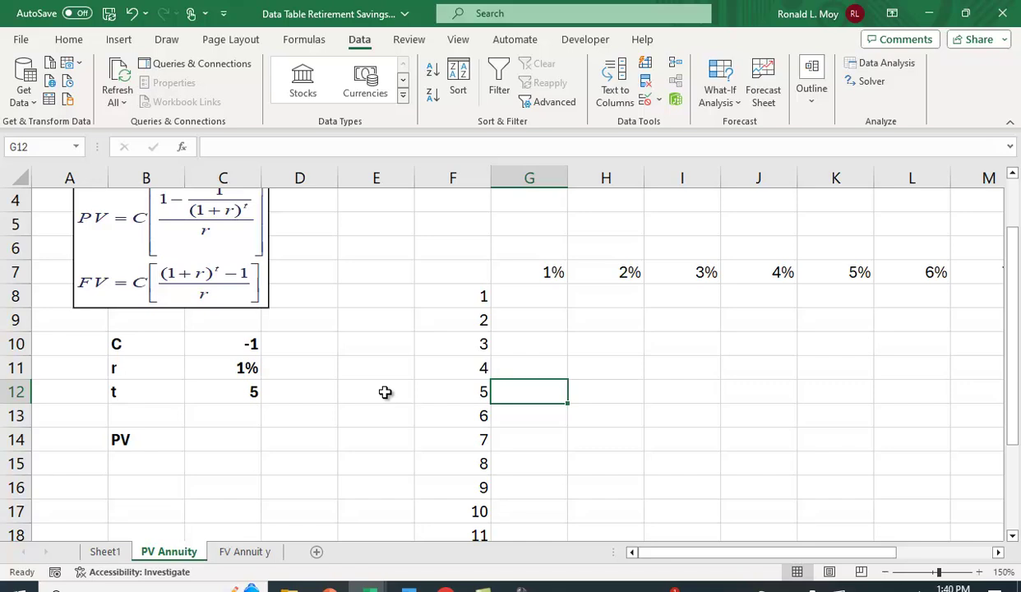
scroll(385, 392, up, 1)
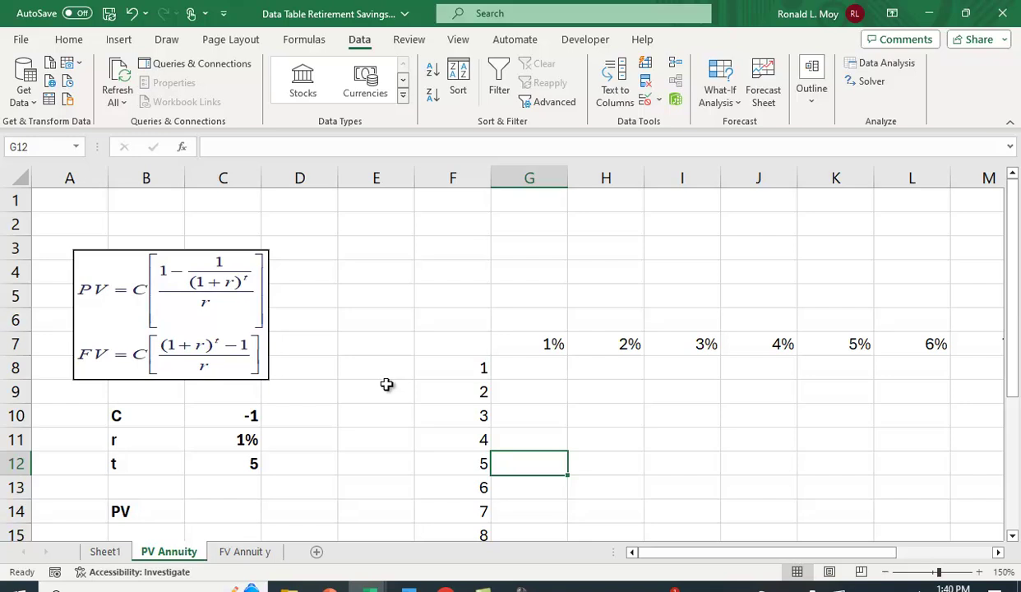
Enter a present value formula in C14 using C11 as rate, C12 as periods and C10 as payment.
click(234, 515)
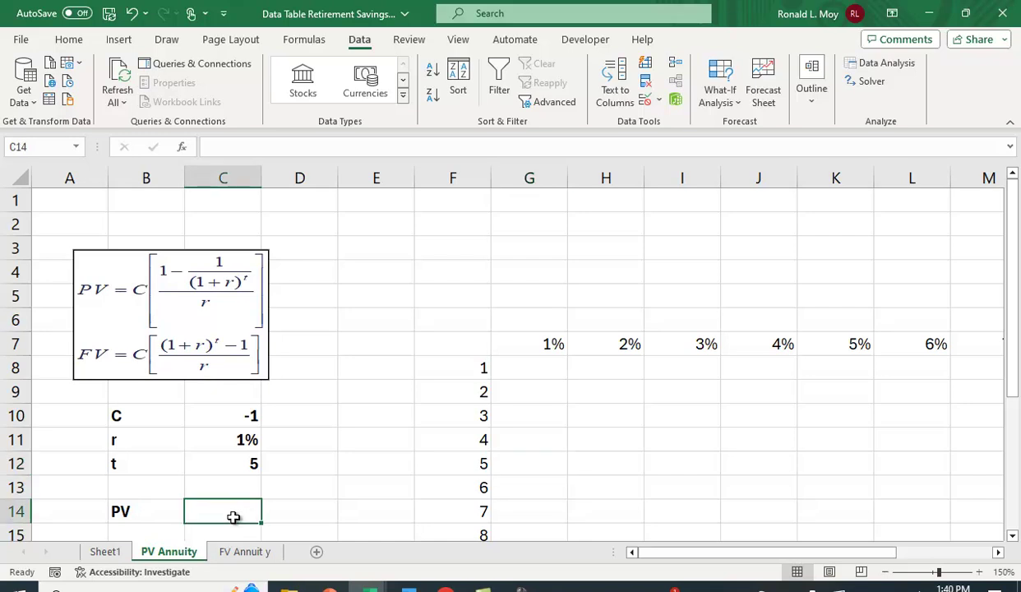
text(=pv()
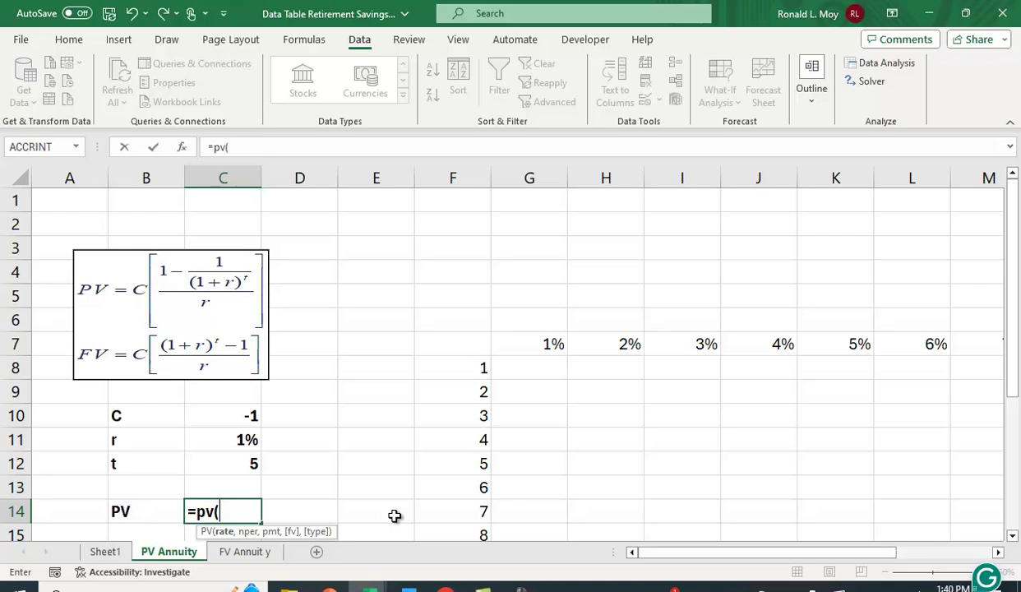
click(244, 440)
text(,)
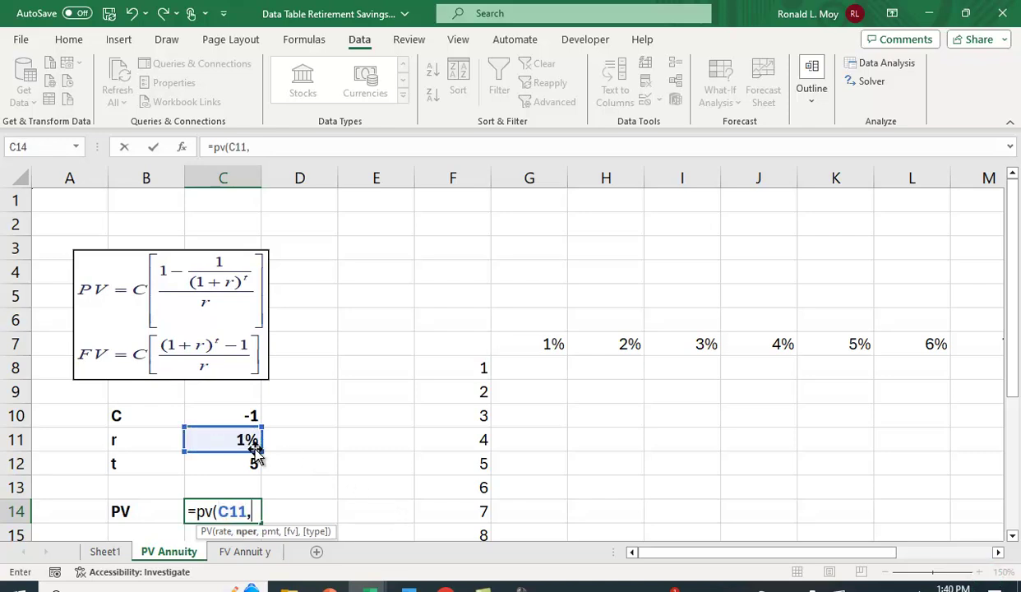
click(236, 465)
text(,)
click(227, 418)
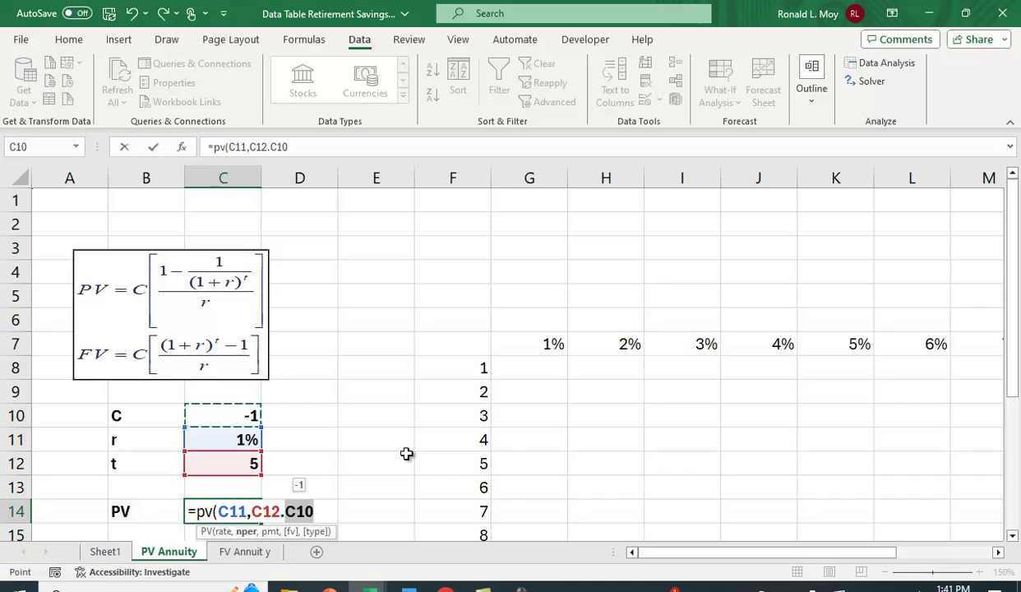
text())
key(Return)
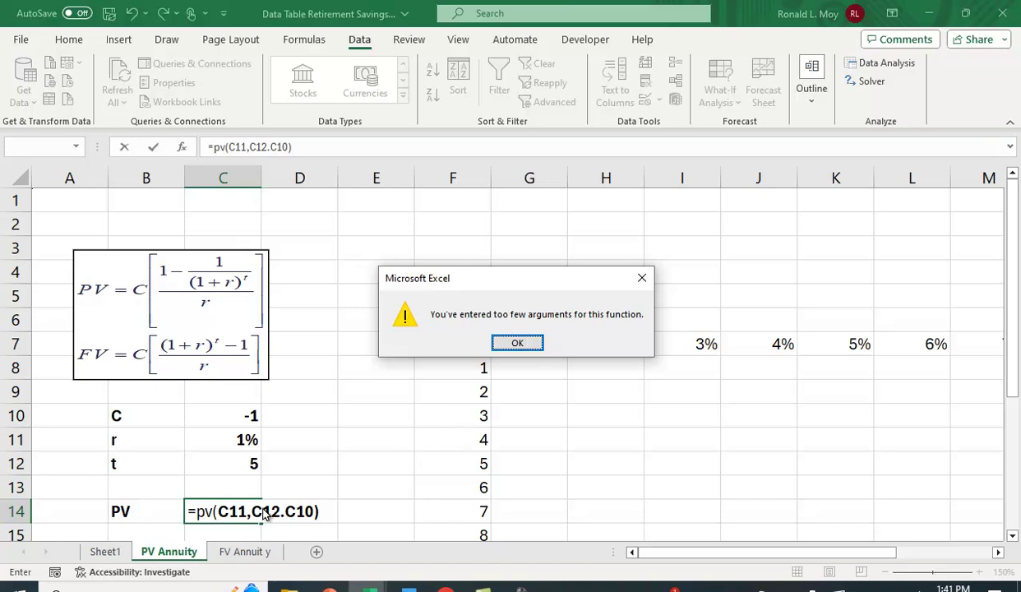
Correct the formula in C14 to =PV(C11,C12,C10) by replacing the period between C12 and C10 with a comma.
click(515, 344)
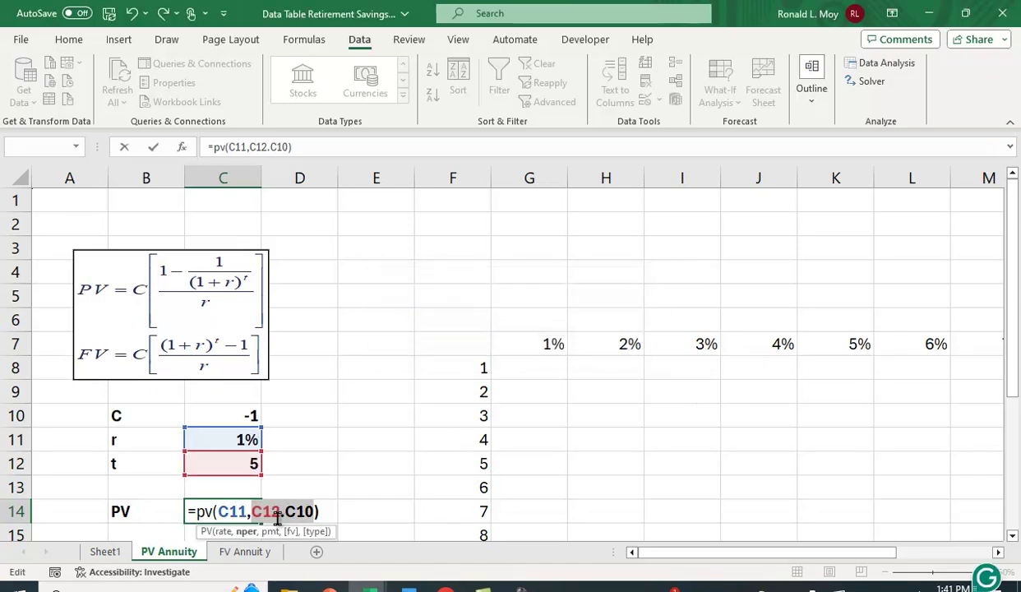
click(282, 511)
key(Delete)
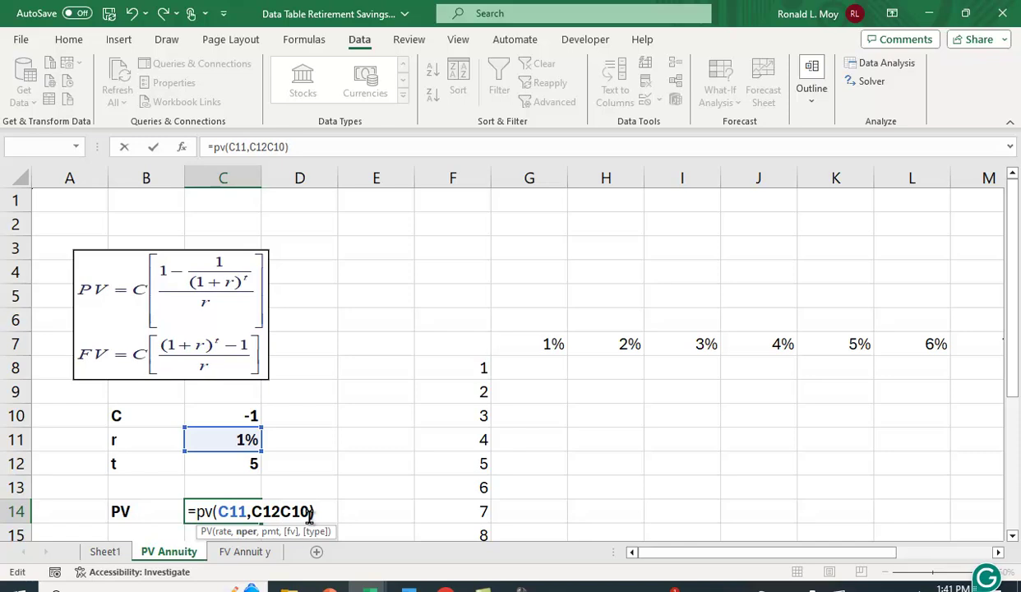
text(,)
key(Return)
Apply the comma number style to the PV result in C14.
click(238, 489)
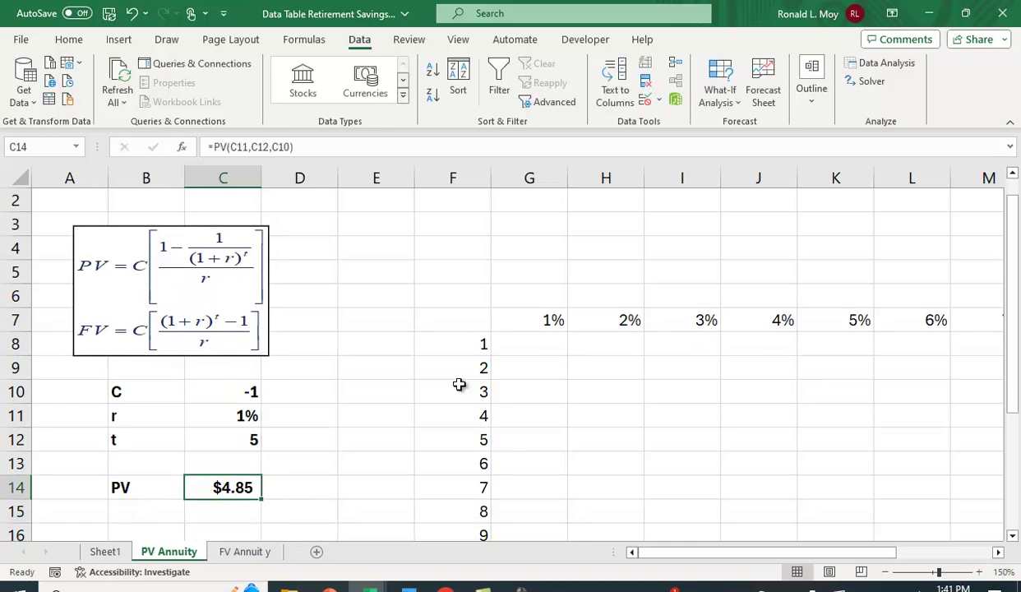
click(72, 41)
click(427, 81)
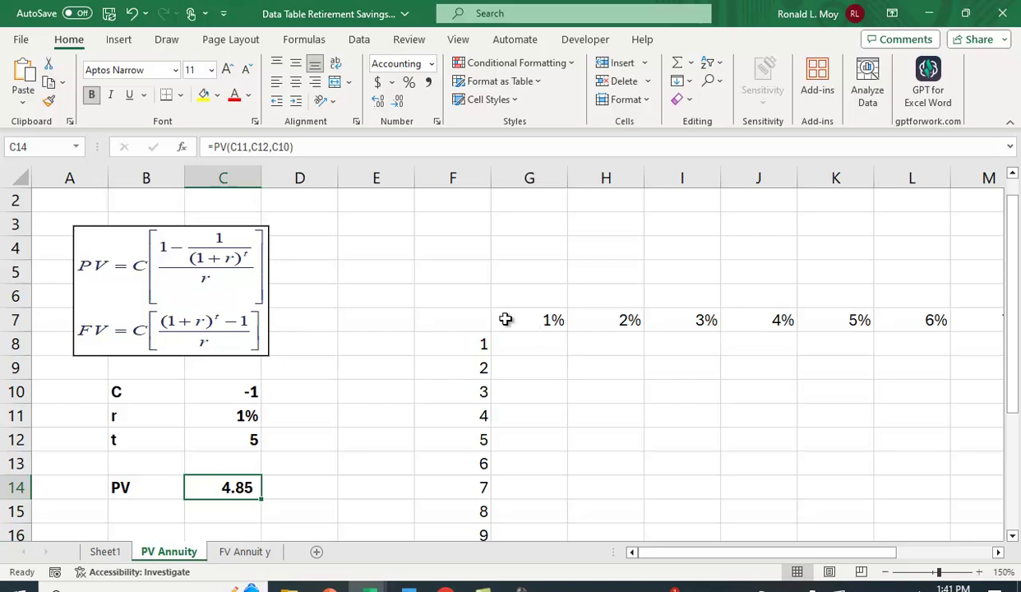
Link the table's corner cell F7 to the PV result with the formula =C14.
click(454, 321)
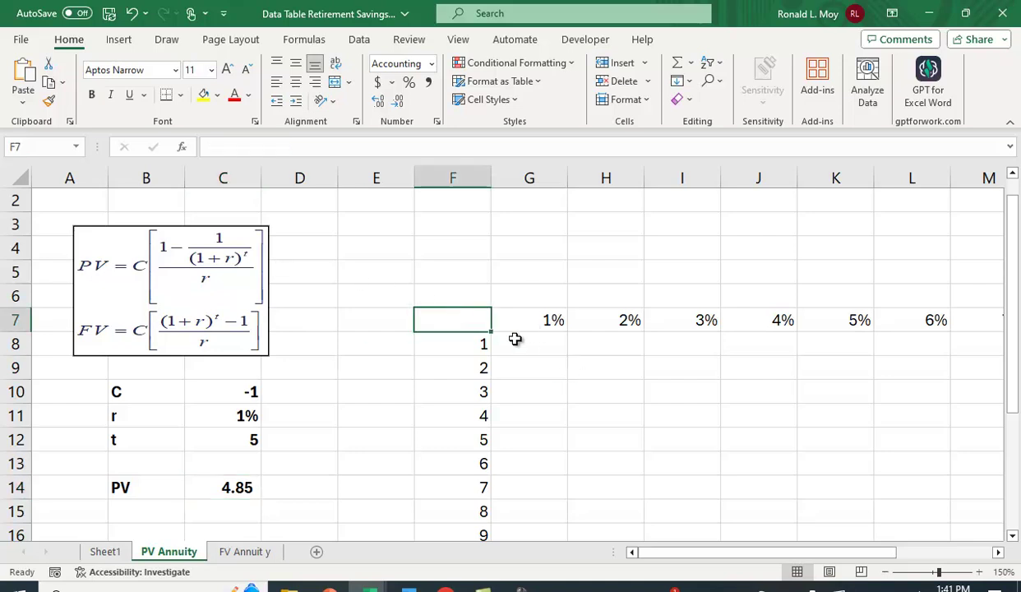
text(=)
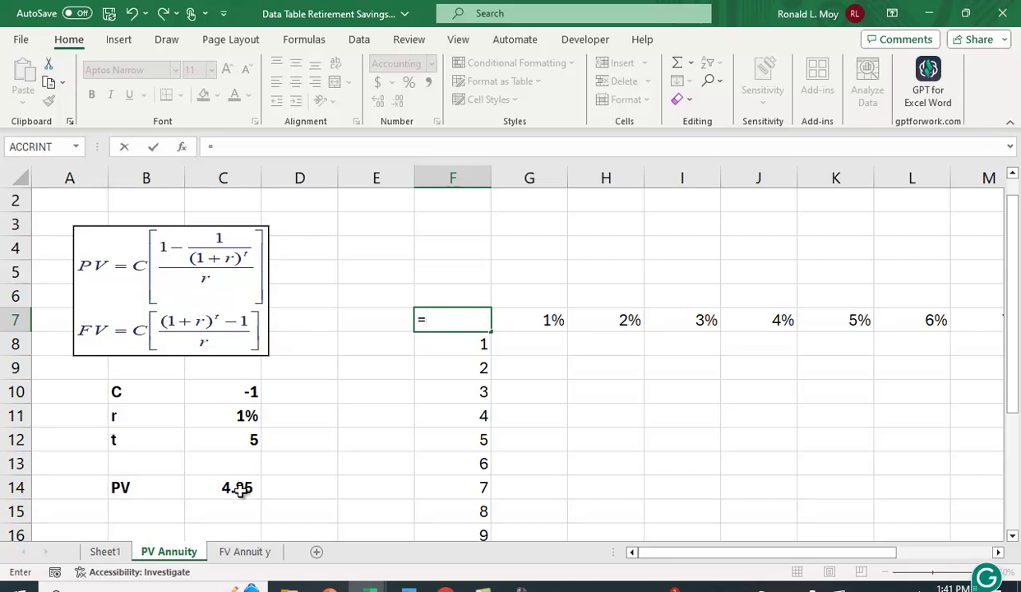
click(238, 486)
key(Return)
Select the range F7:P22 covering the linked PV cell, the rate row and the period column.
drag(465, 325, 845, 483)
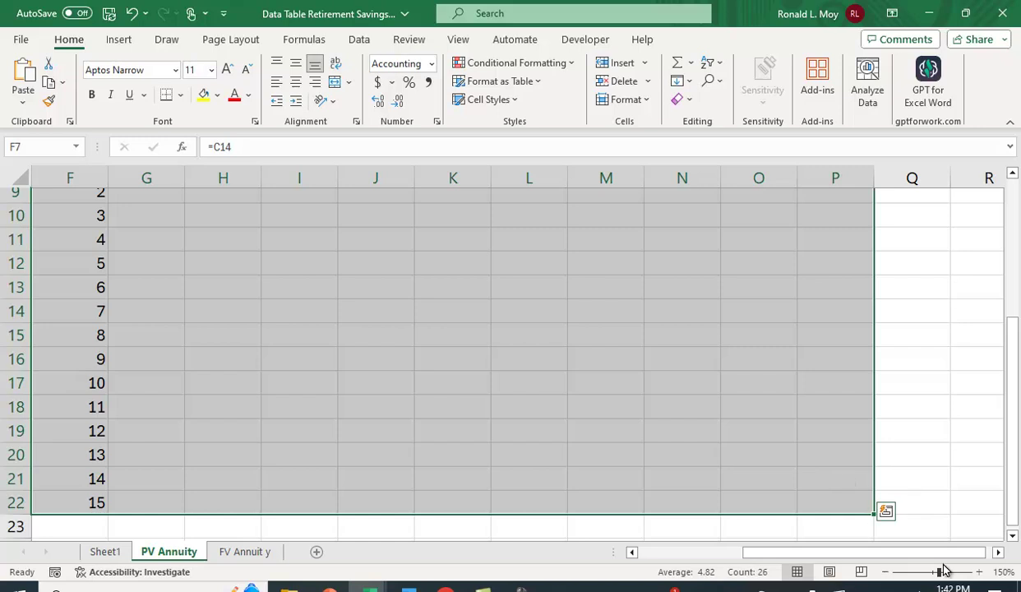
drag(906, 552, 766, 552)
scroll(503, 372, up, 3)
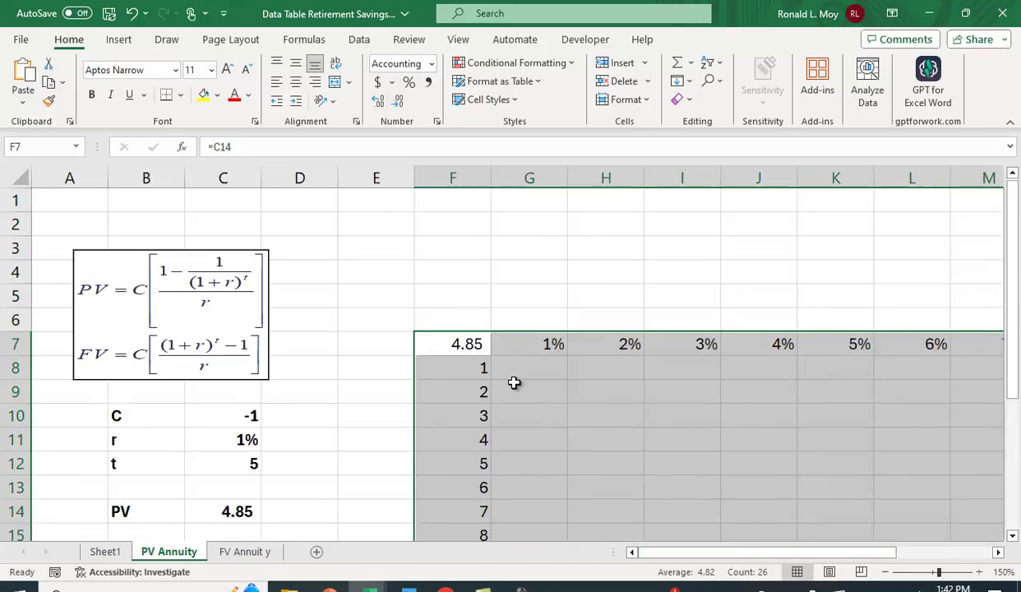
click(359, 40)
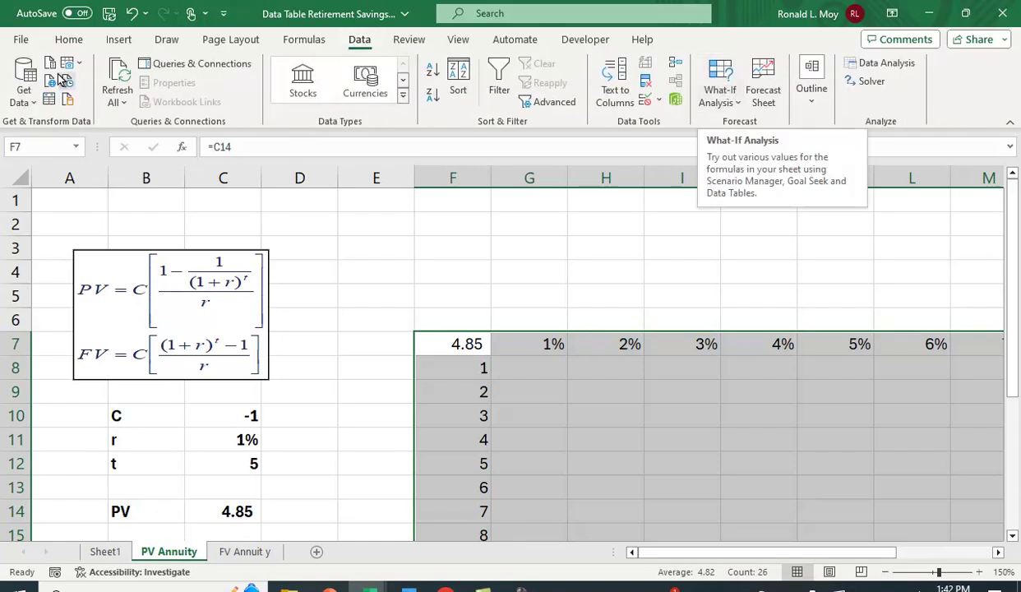
Check in the program options which Excel add-ins are enabled, leaving them as they are.
click(22, 43)
click(58, 555)
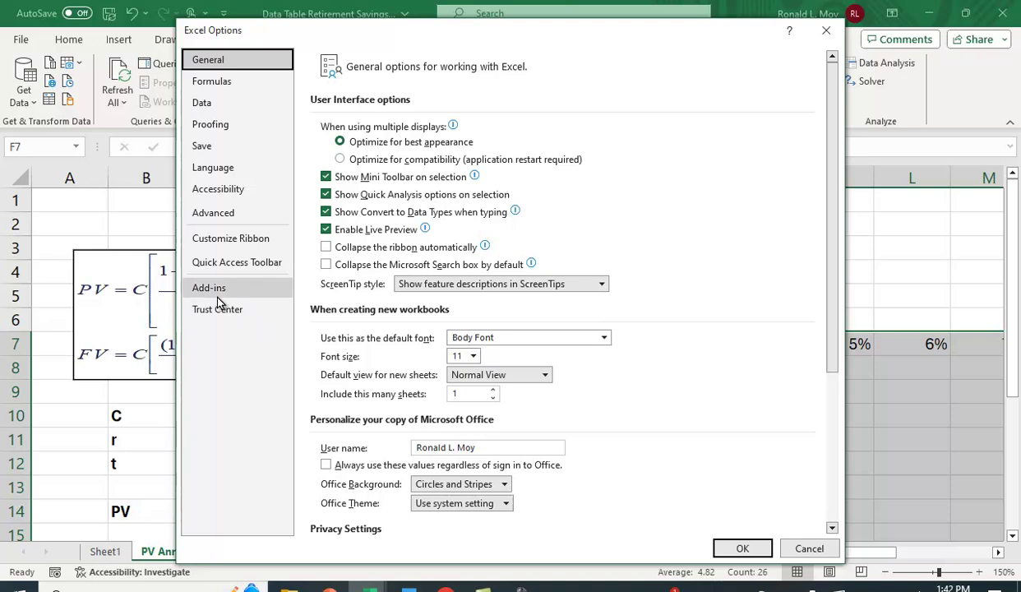
click(211, 289)
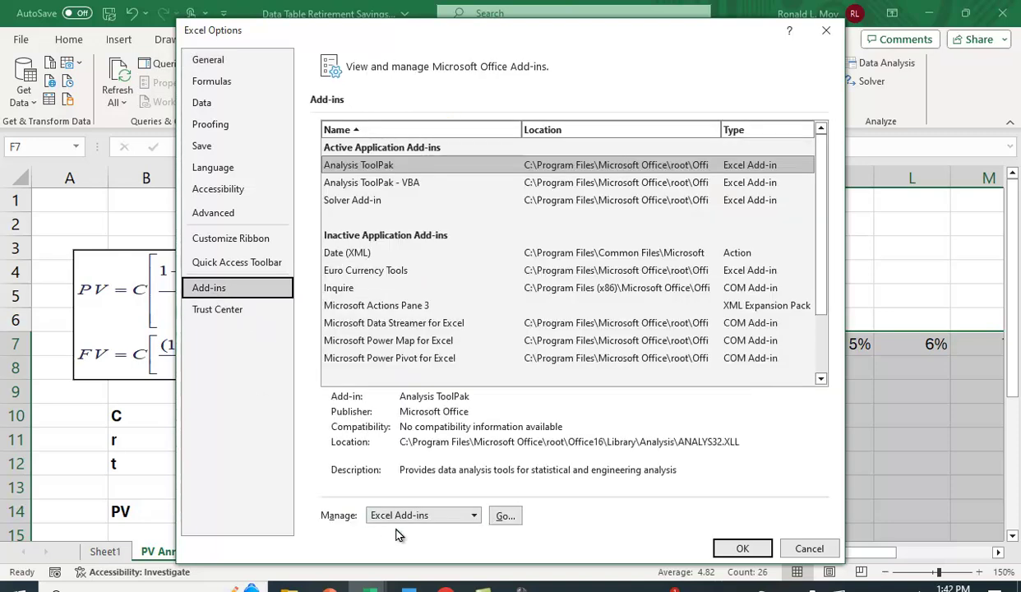
click(507, 518)
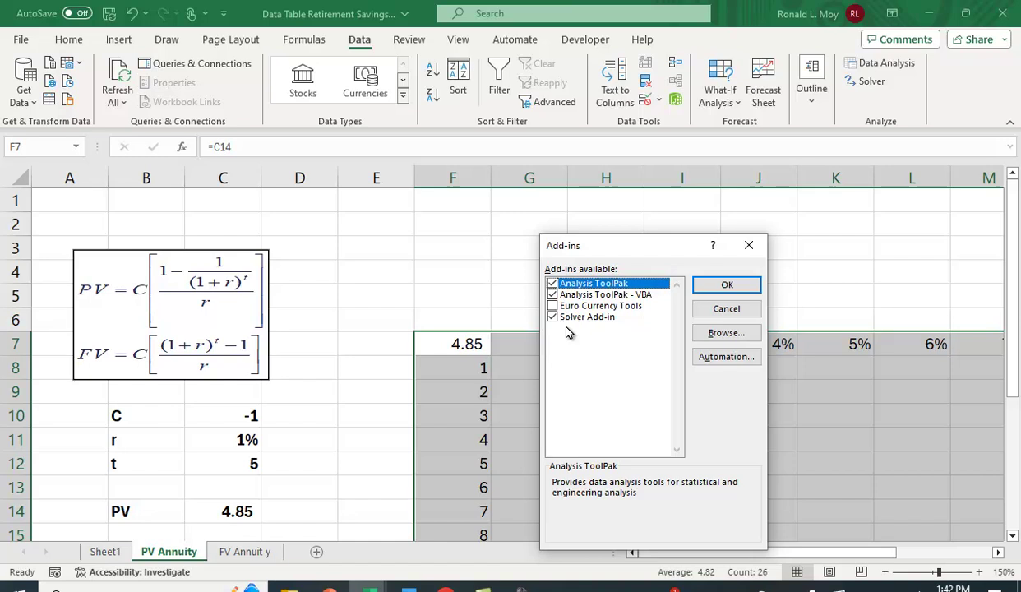
click(726, 308)
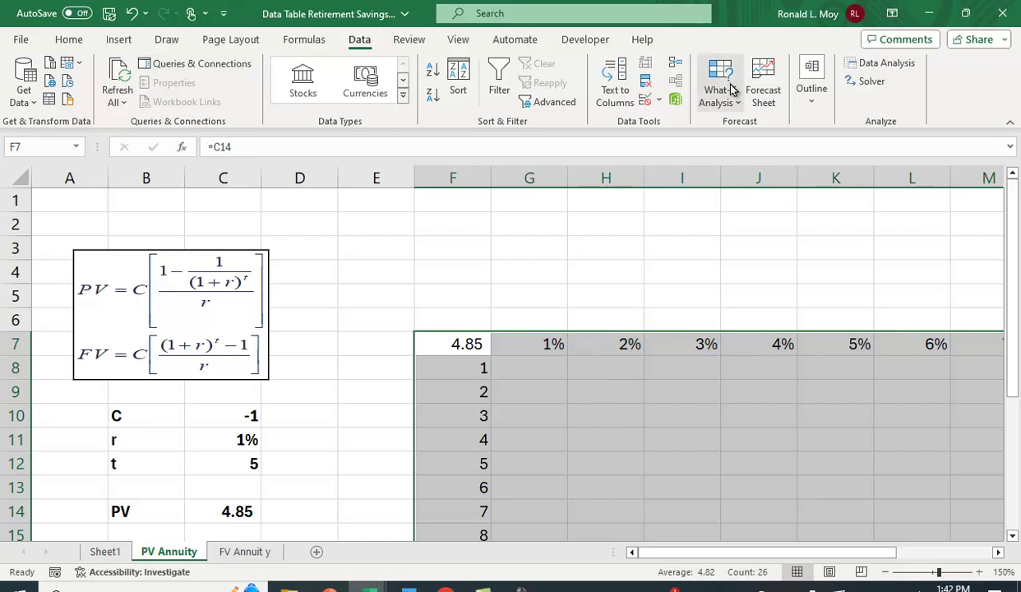
Create a What-If data table on the selected range with row input cell C11 and column input cell C12.
click(723, 89)
click(739, 168)
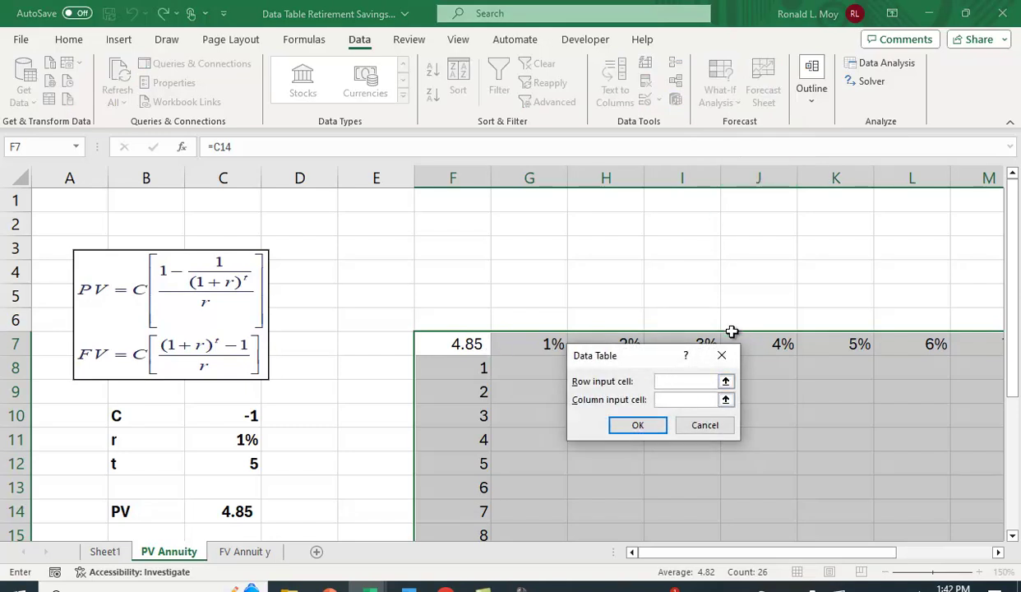
click(237, 442)
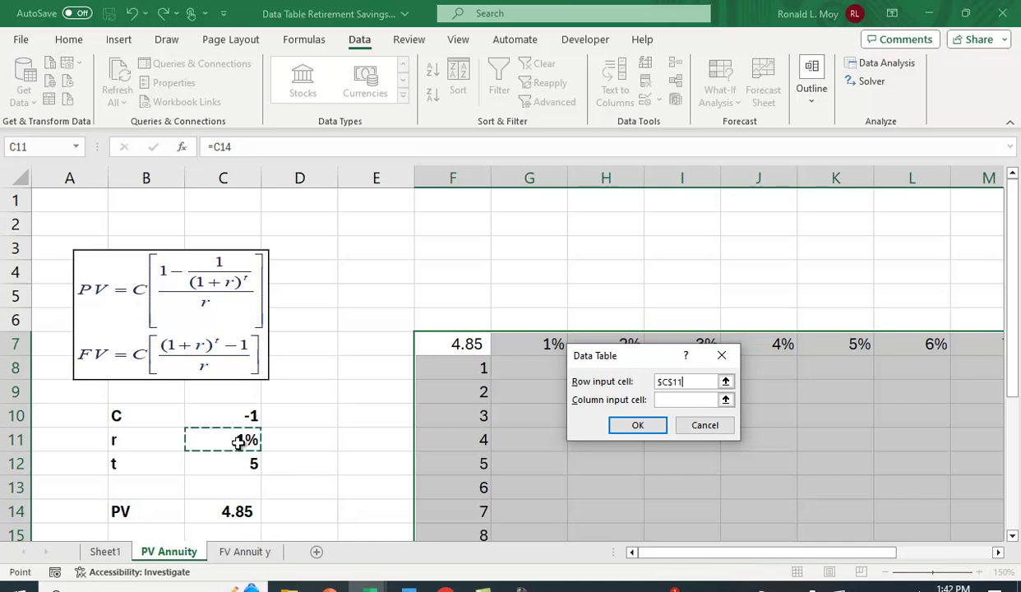
click(676, 398)
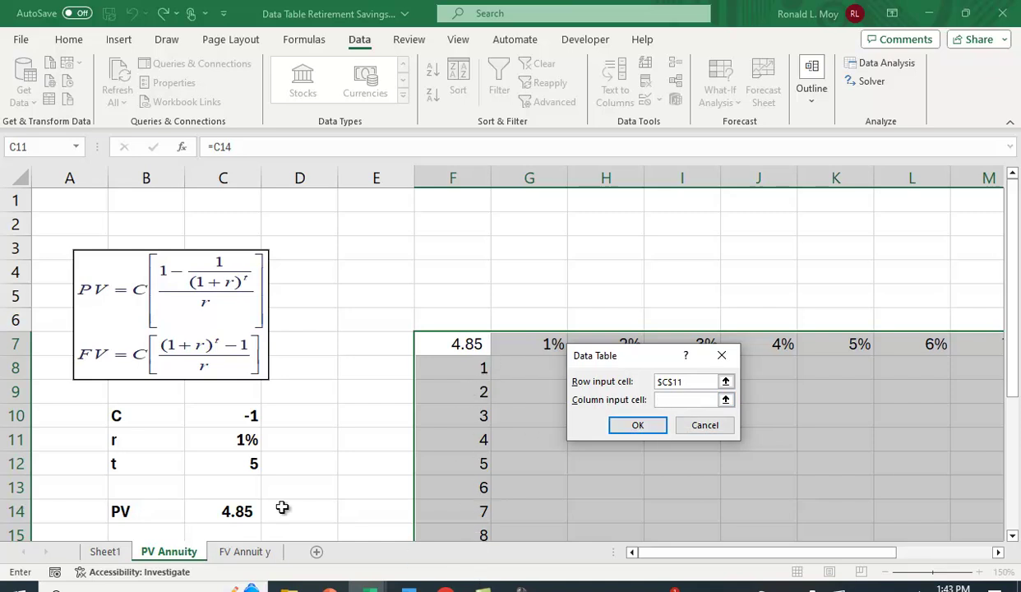
click(236, 463)
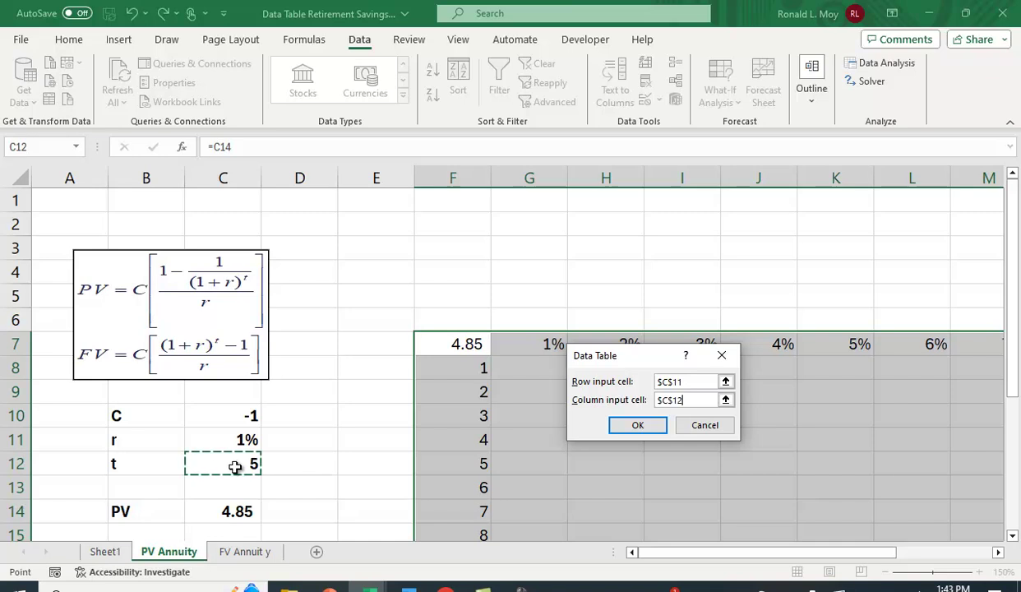
click(635, 428)
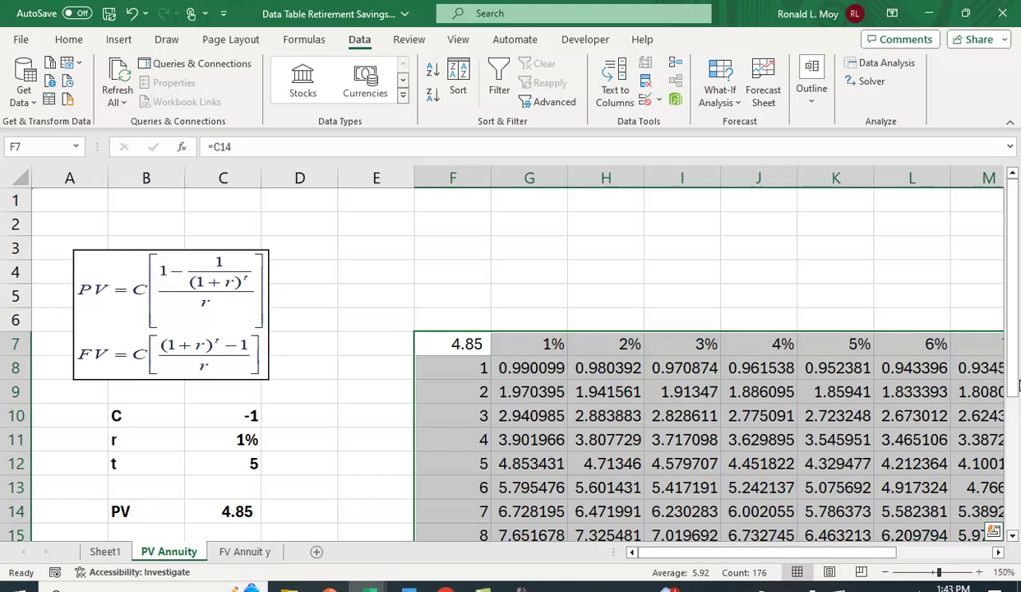
Format the data table results in G8:P22 to show four decimal places.
drag(1018, 386, 1008, 488)
drag(787, 559, 834, 558)
scroll(833, 433, up, 3)
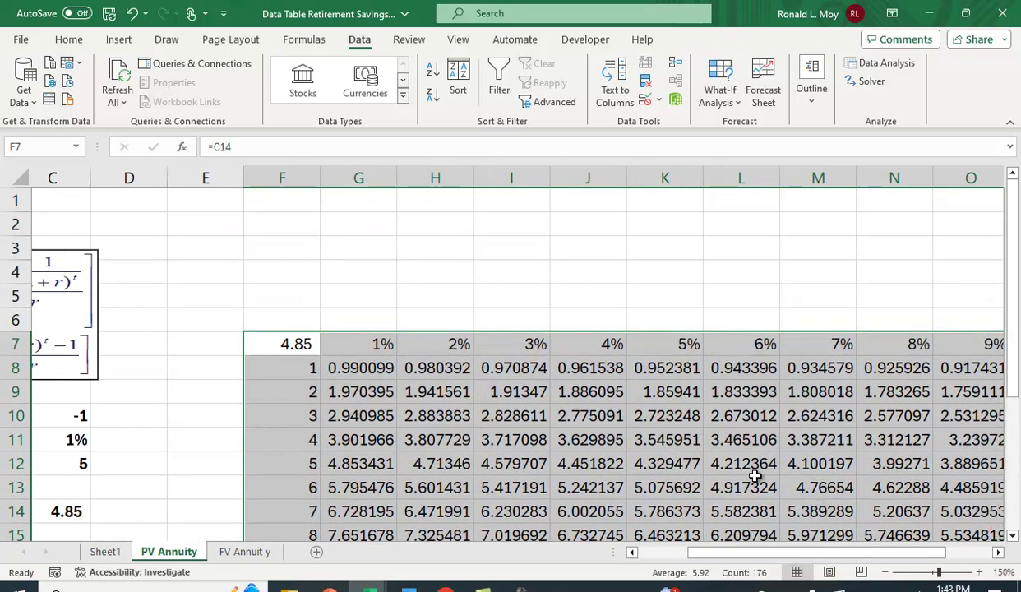
drag(367, 364, 859, 496)
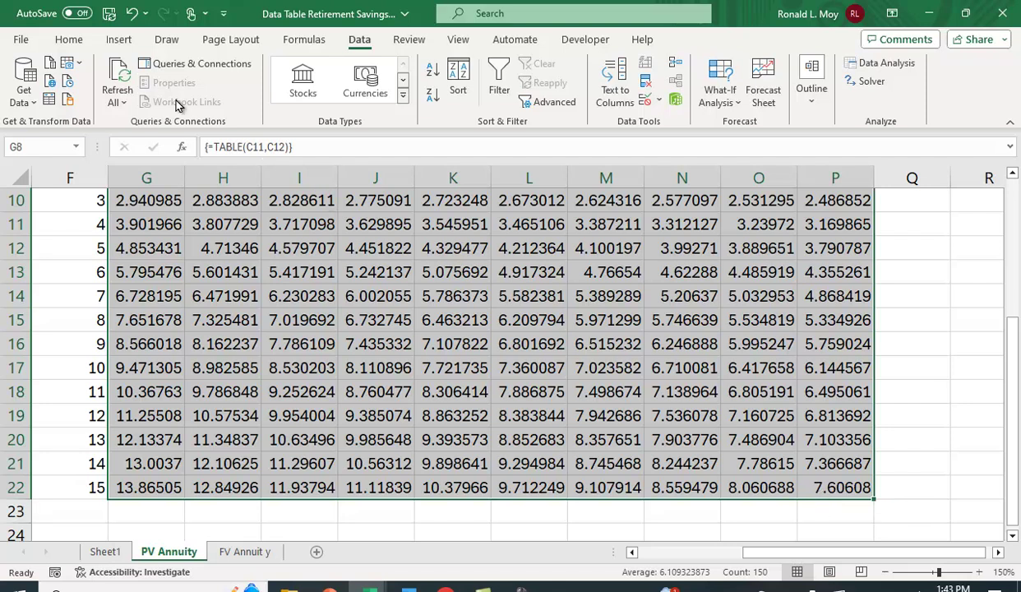
click(69, 40)
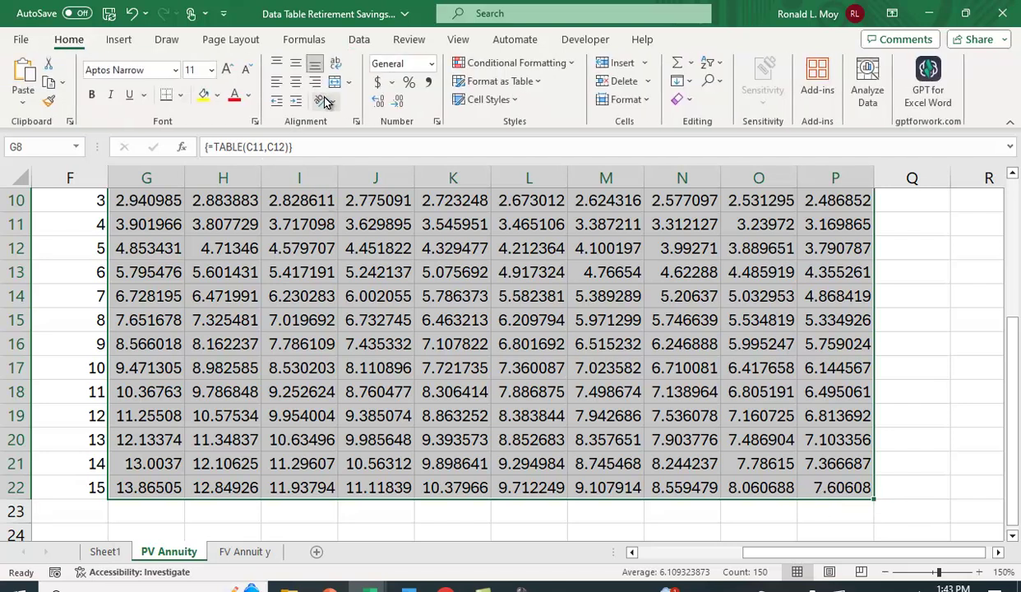
click(397, 105)
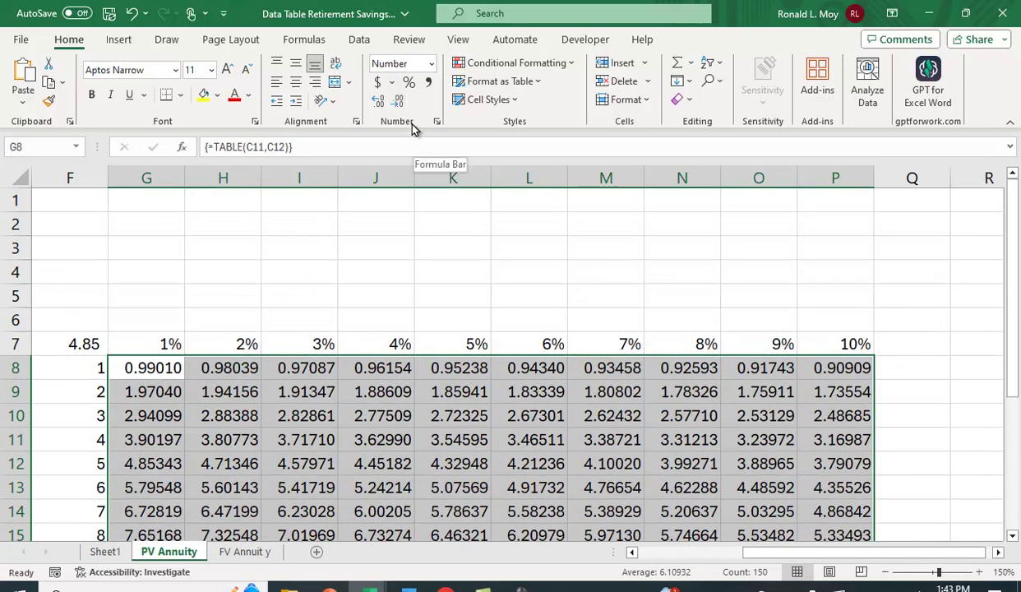
click(397, 105)
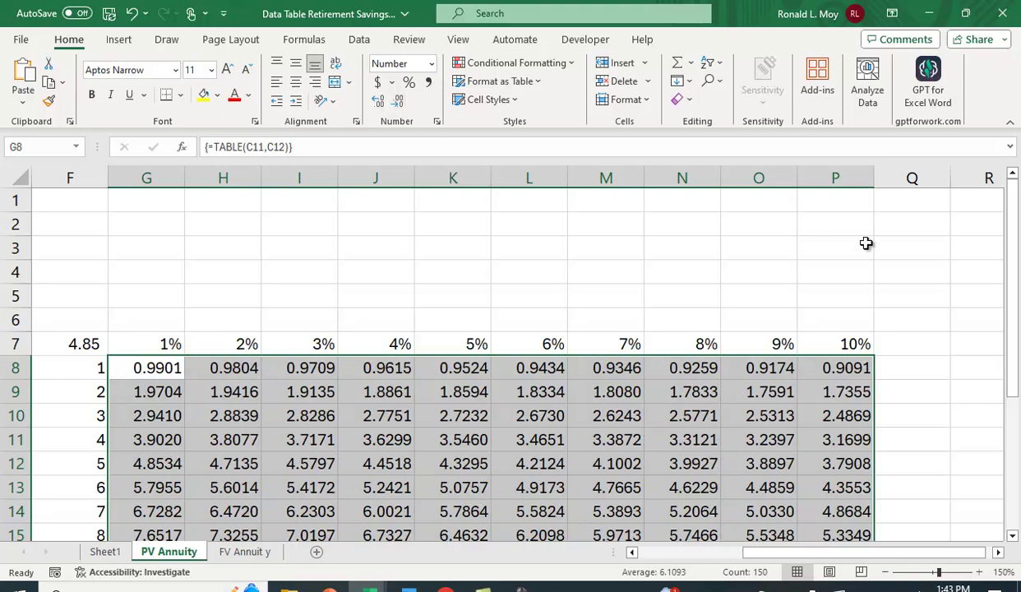
Examine the table's present value factor for 1% and 5 periods in G12.
click(963, 296)
scroll(965, 312, down, 1)
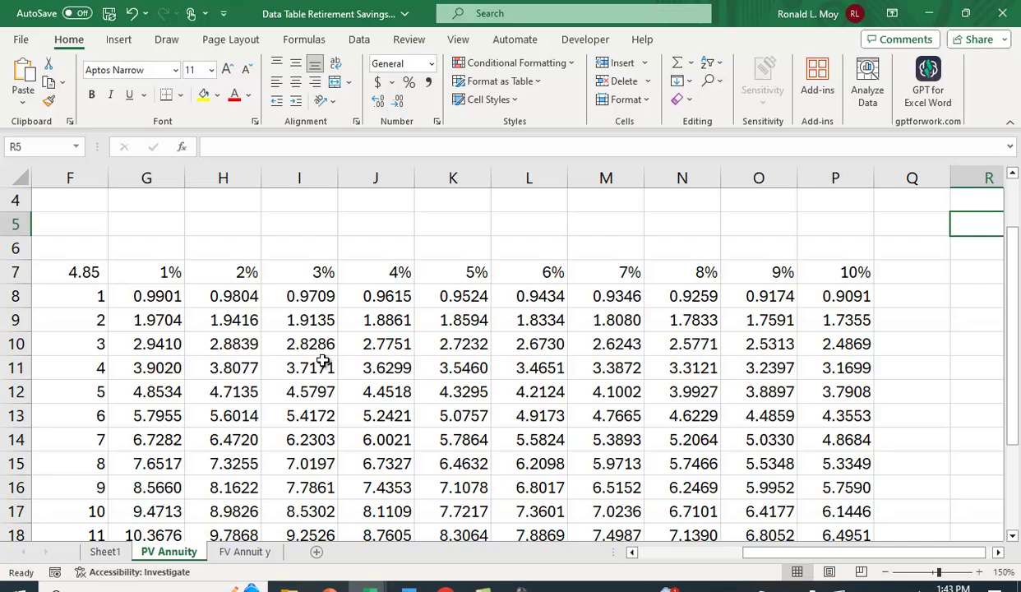
click(166, 391)
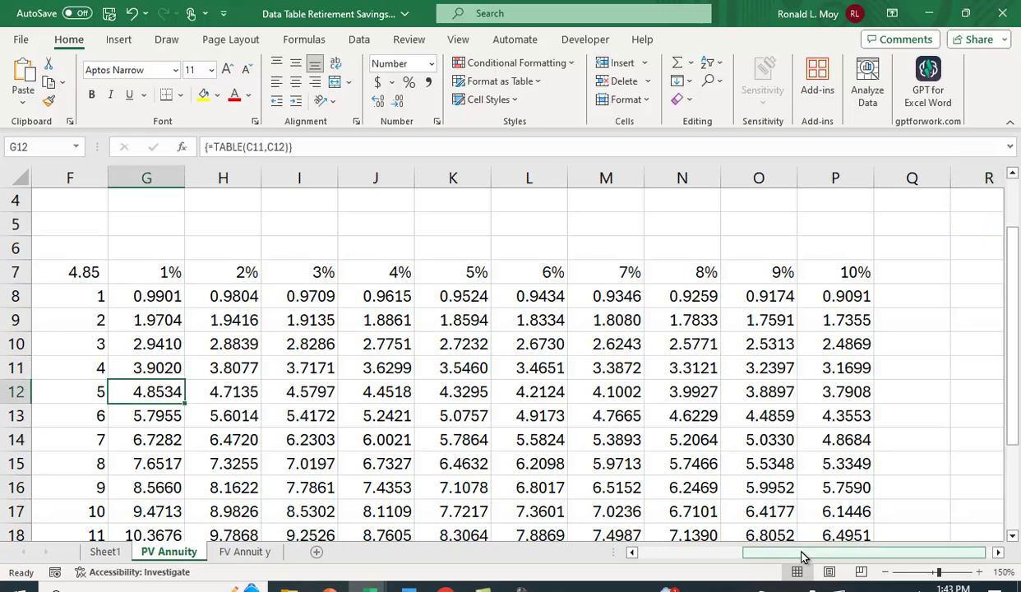
Show the present value result in C14 with three decimal places.
drag(803, 551, 676, 551)
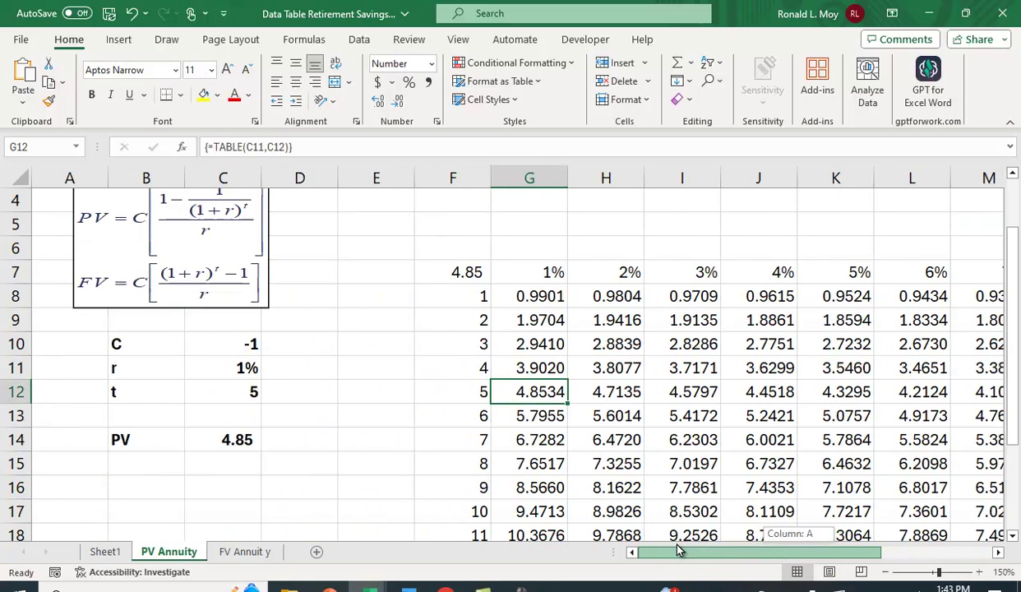
click(232, 436)
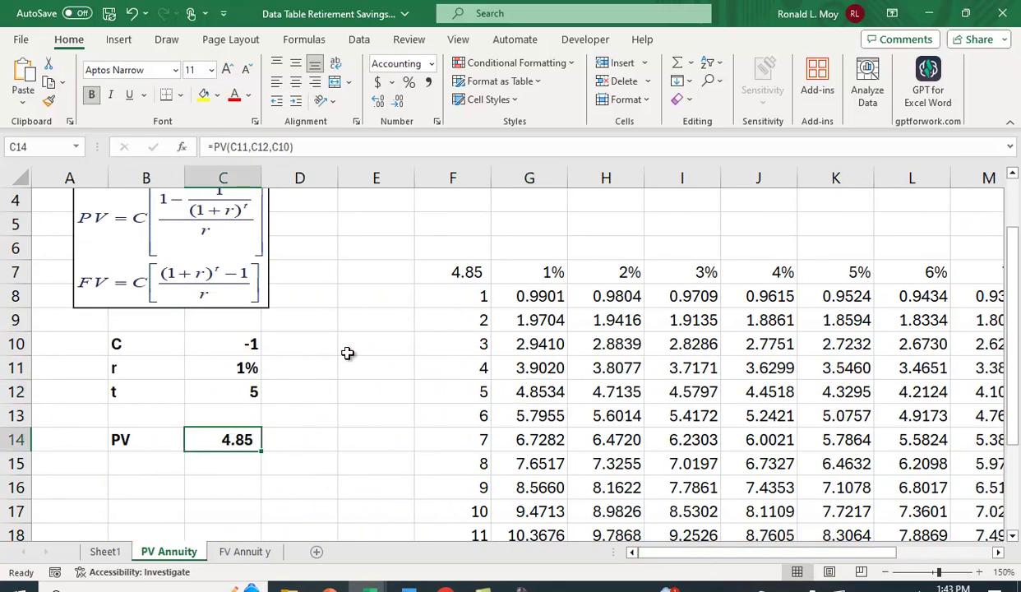
click(377, 99)
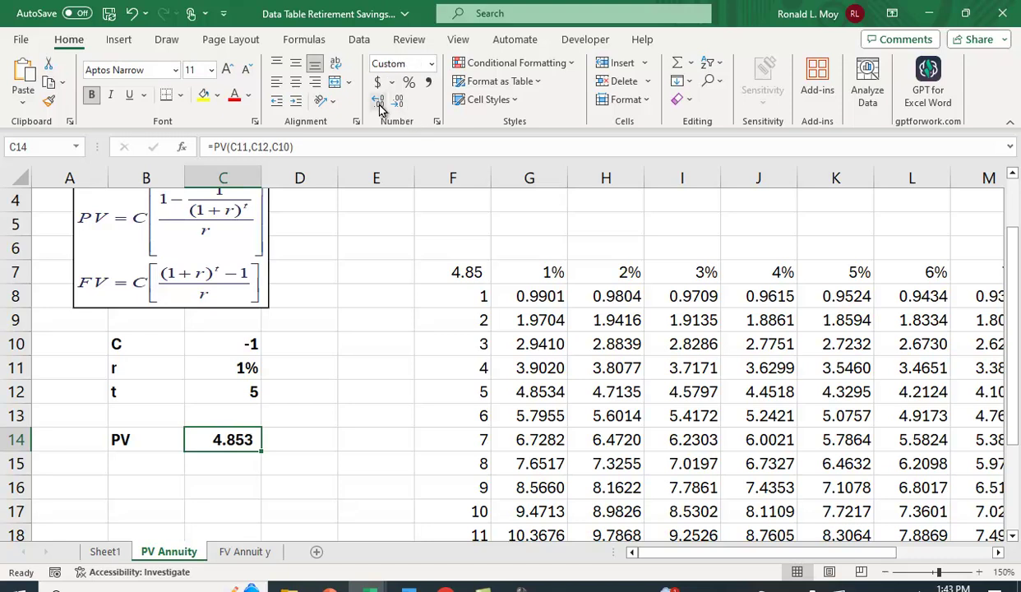
Examine the present value factors for 1% over 5 periods, 6% over 10 periods and 4% over 15 periods.
click(544, 391)
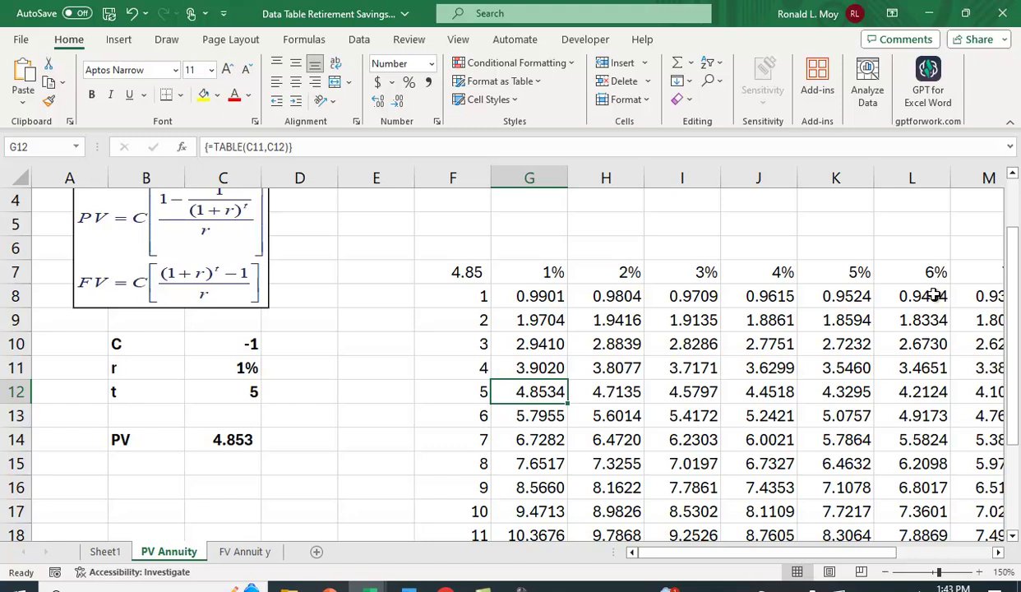
click(934, 511)
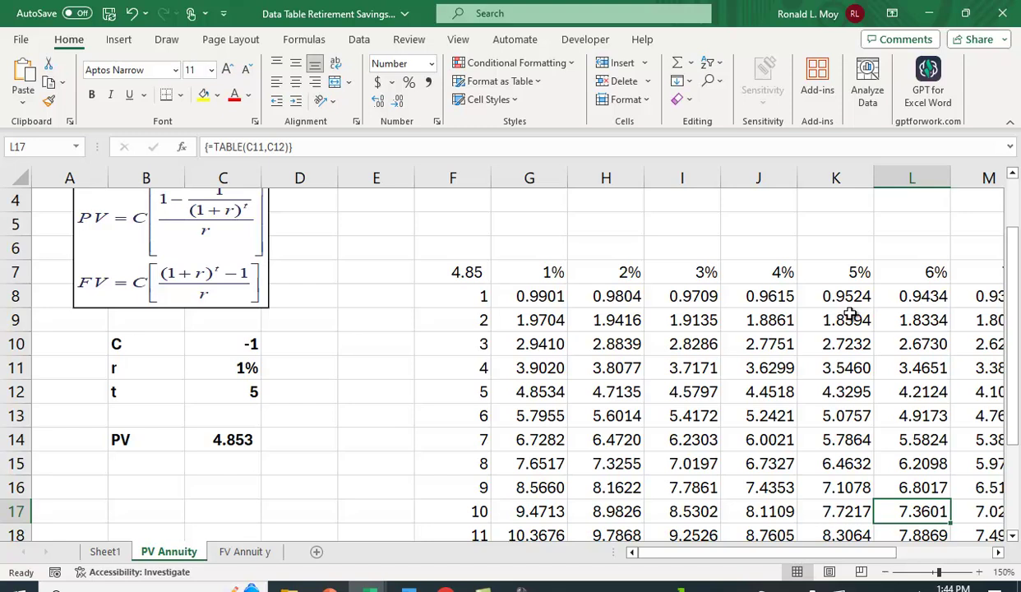
scroll(771, 401, down, 1)
scroll(877, 408, right, 1)
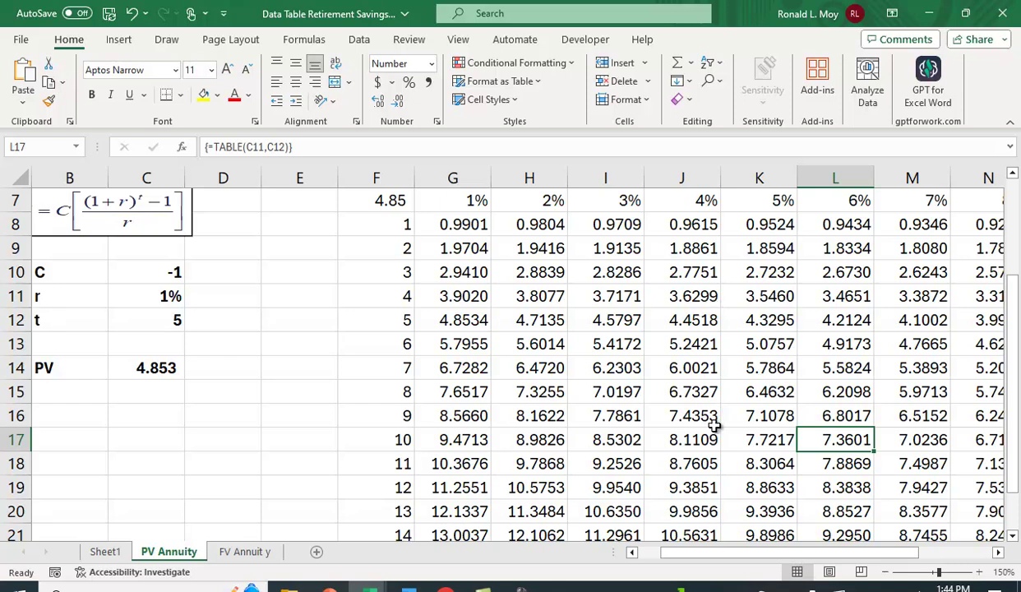
scroll(697, 458, down, 1)
click(693, 486)
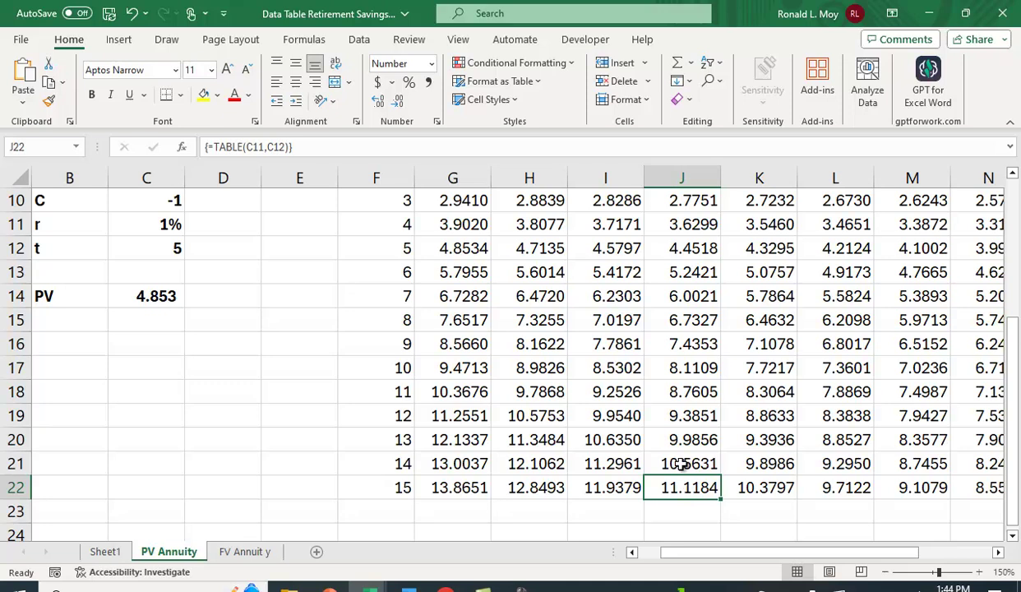
On the FV Annuity sheet, enter the formula =FV(C11,C12,C10) in C14.
click(240, 553)
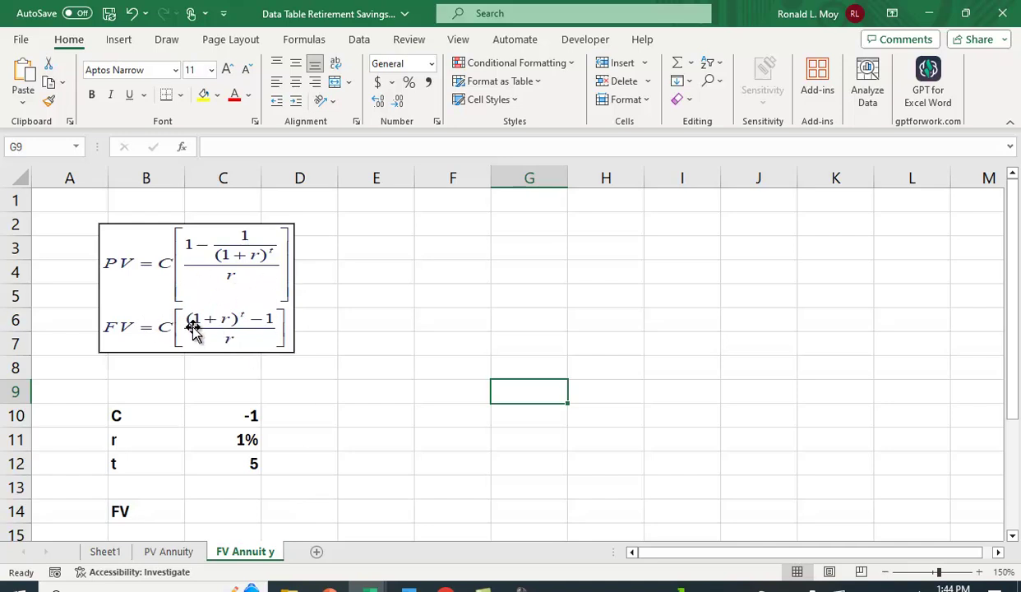
click(239, 514)
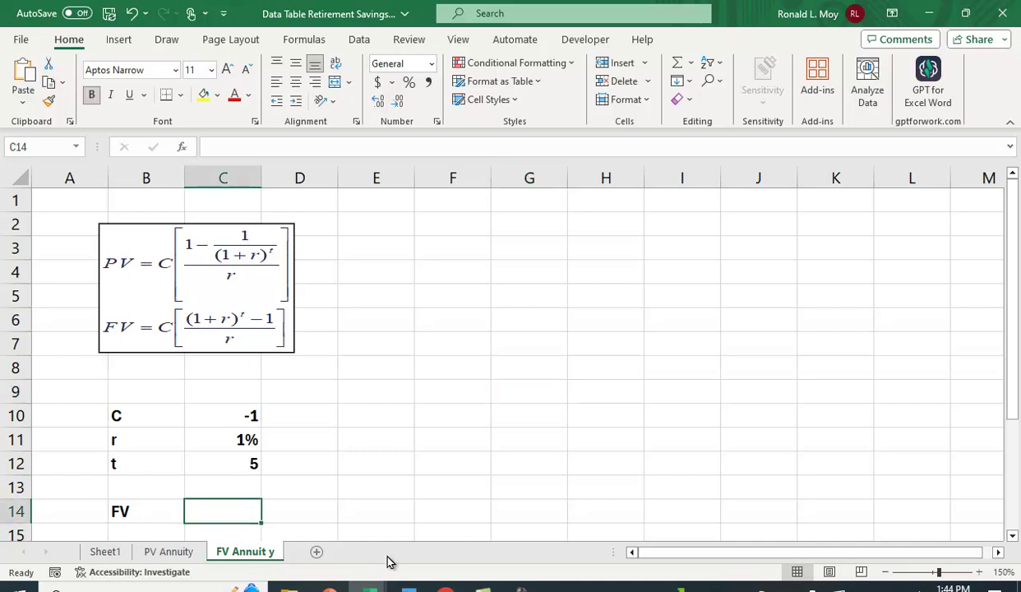
text(=fv()
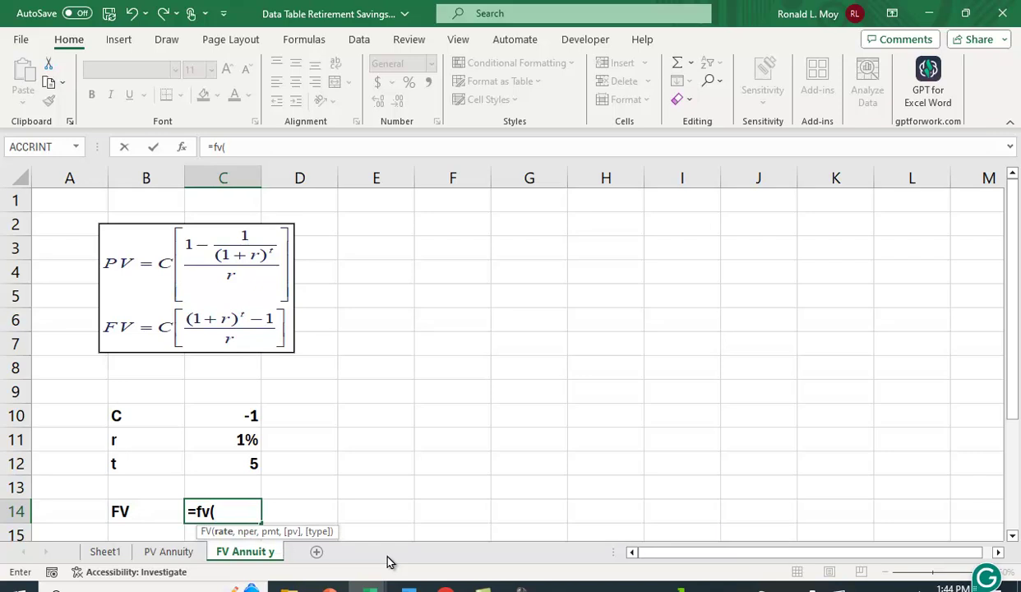
click(250, 444)
text(,)
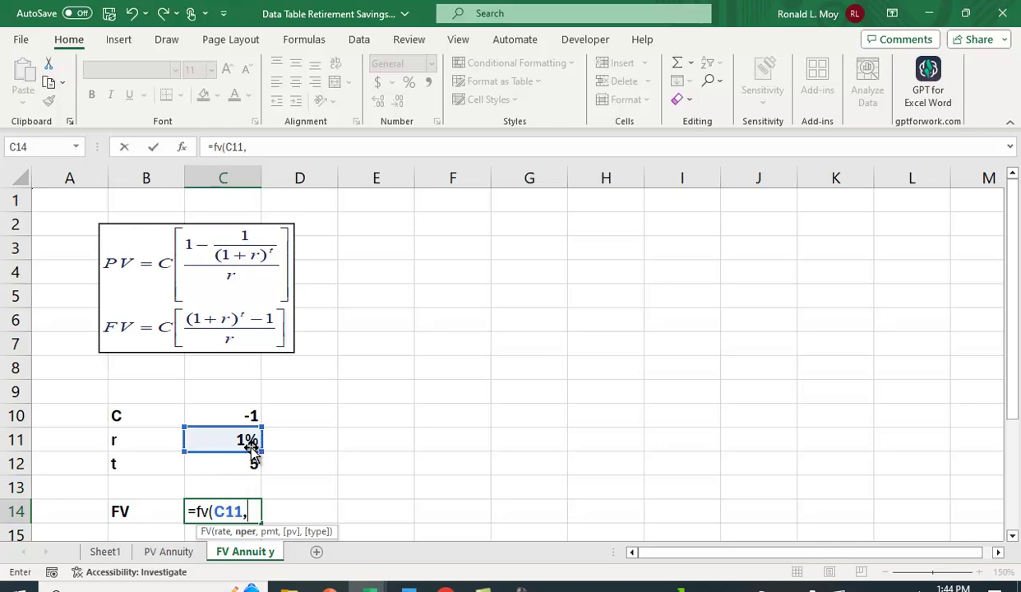
click(232, 465)
text(,)
click(228, 420)
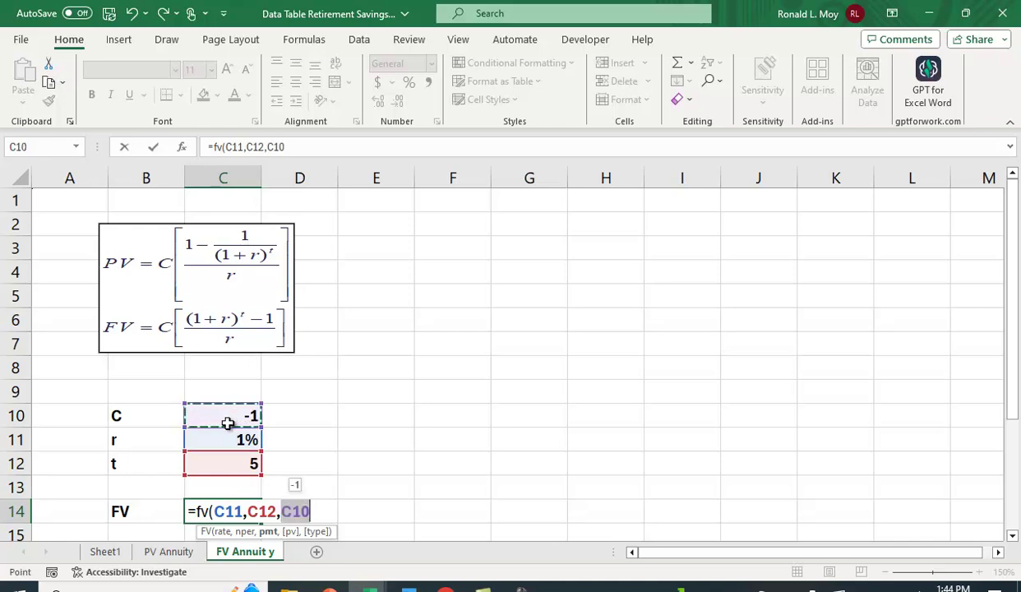
text())
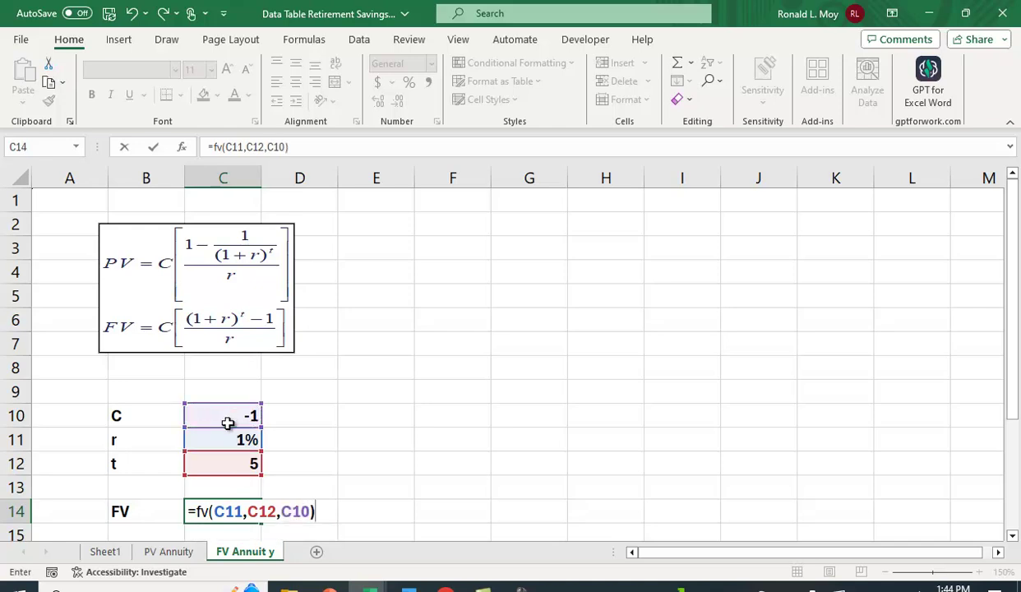
key(Return)
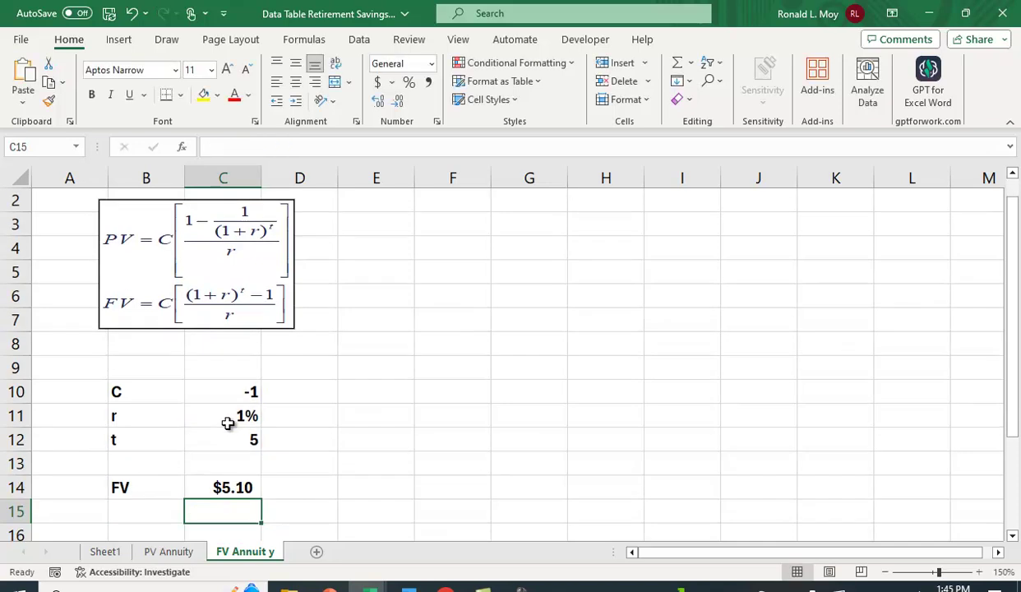
Format the future value in C14 without a currency symbol and with four decimal places.
click(240, 485)
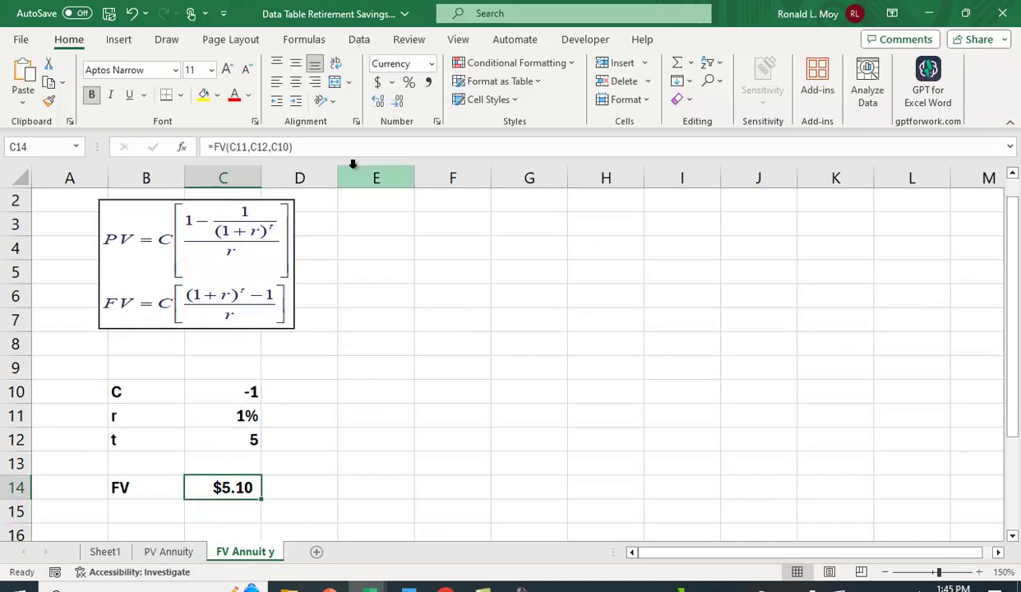
click(429, 84)
click(399, 102)
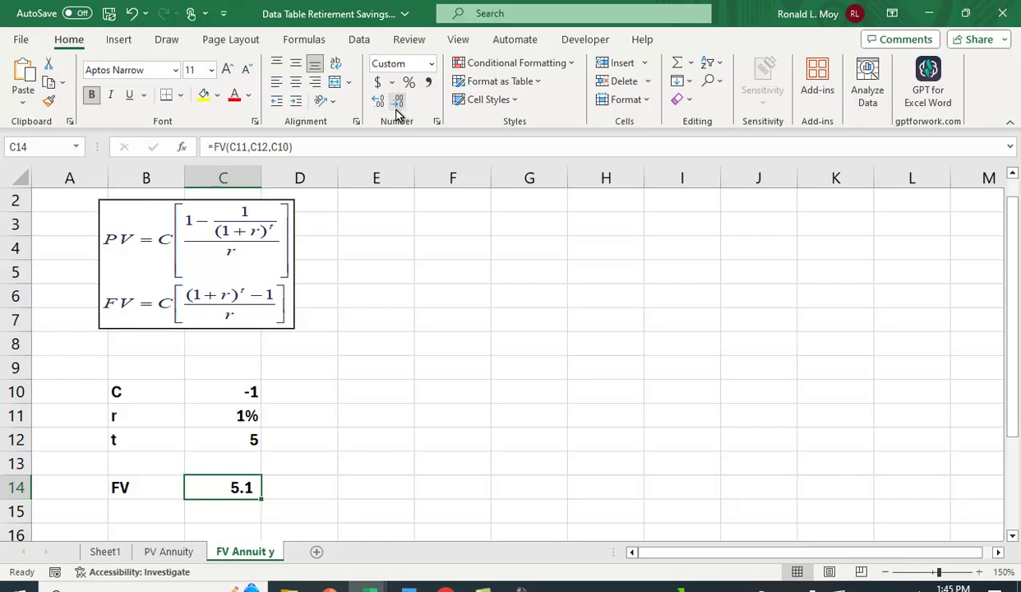
click(381, 104)
click(380, 105)
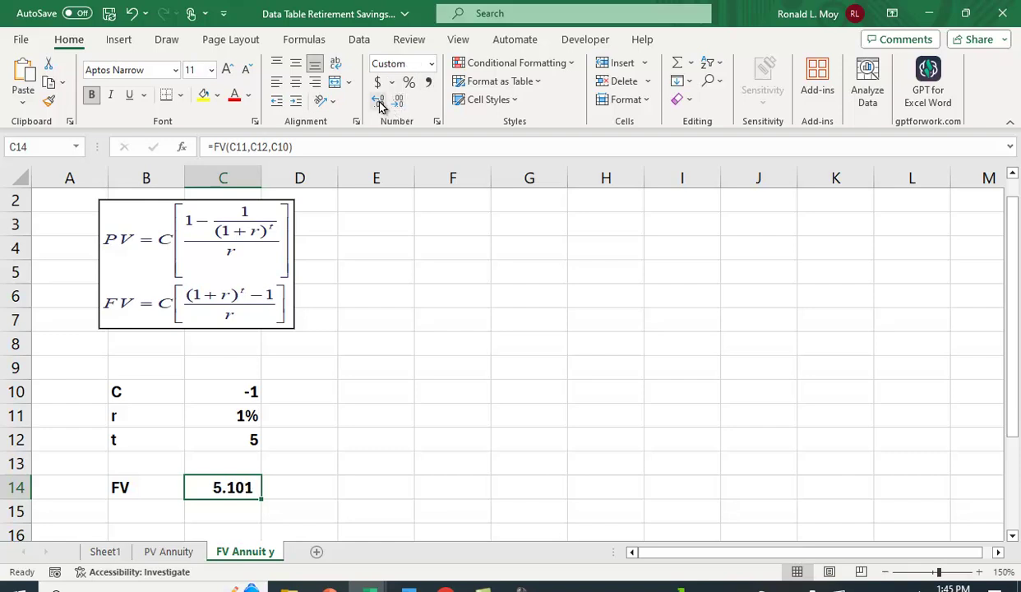
click(379, 104)
Fill G6:P6 with interest rates from 1% to 10% in 1% increments.
click(555, 390)
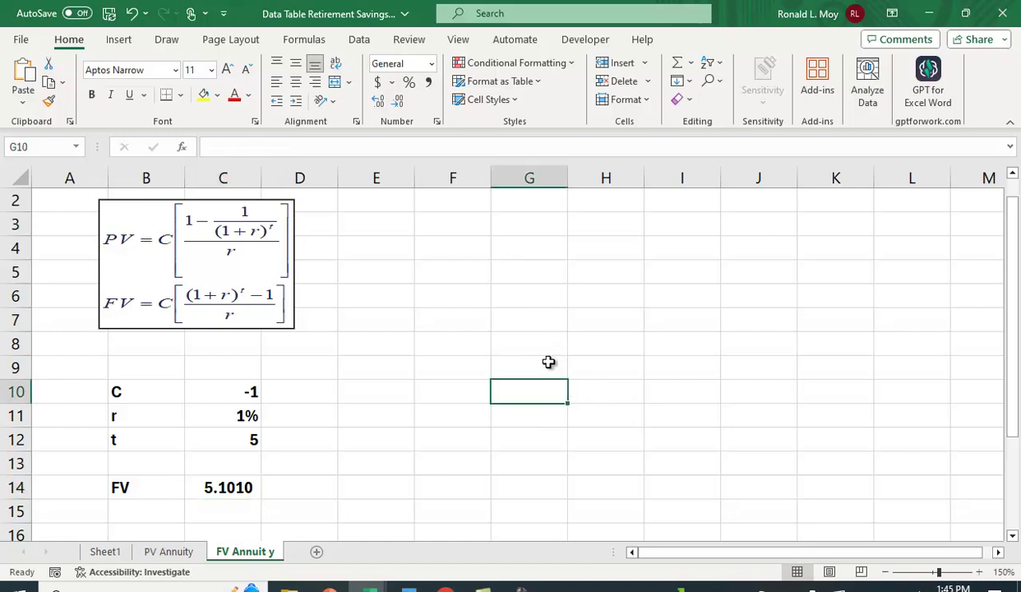
click(526, 297)
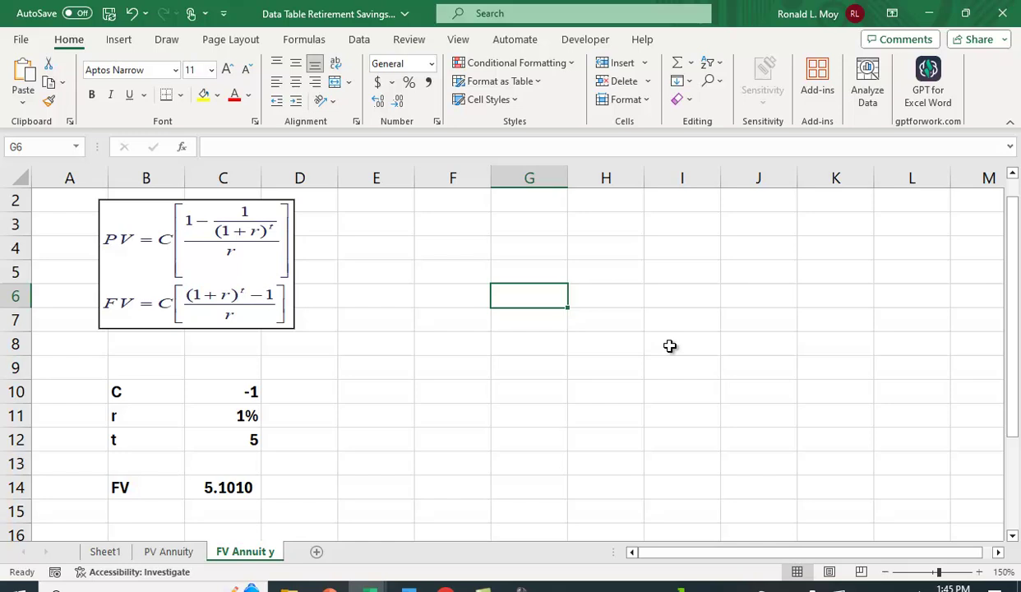
text(1%)
key(Tab)
text(2%)
key(Return)
drag(531, 296, 857, 321)
click(137, 346)
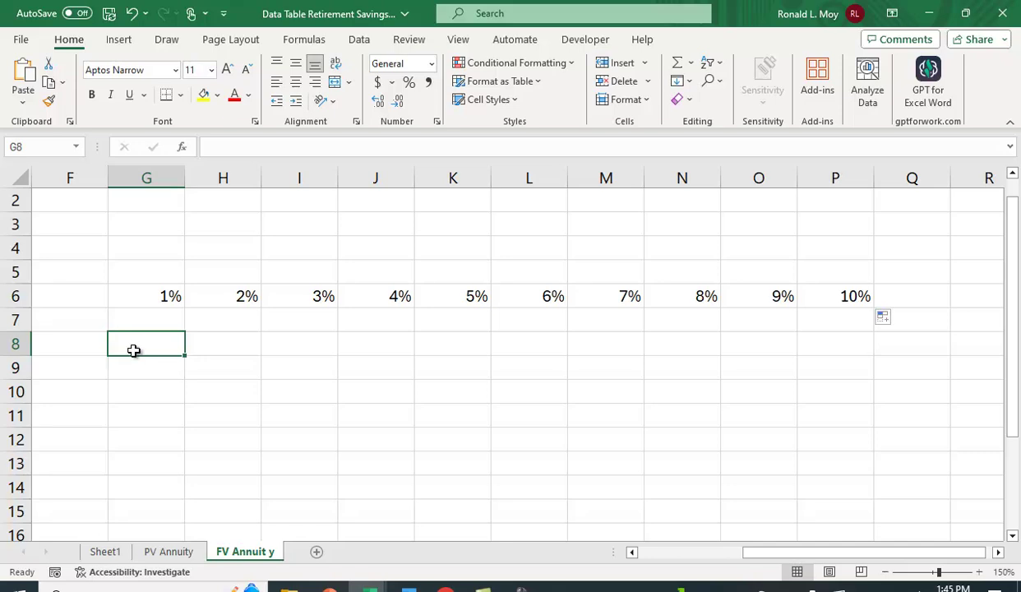
Fill the period numbers 1 to 14 down column F, starting in F7.
click(86, 320)
drag(750, 550, 714, 558)
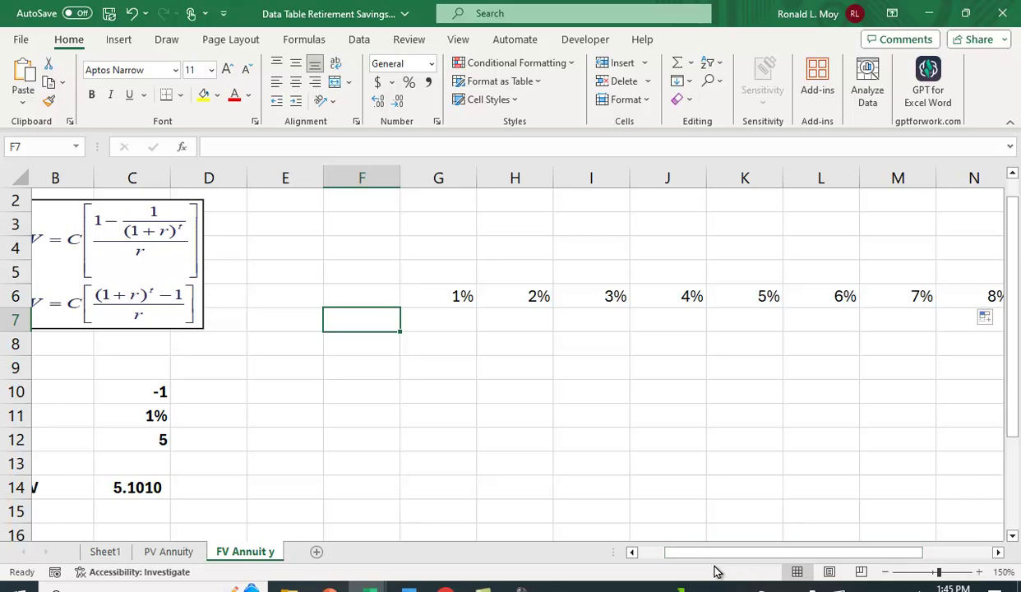
text(1)
key(Return)
text(2)
key(Return)
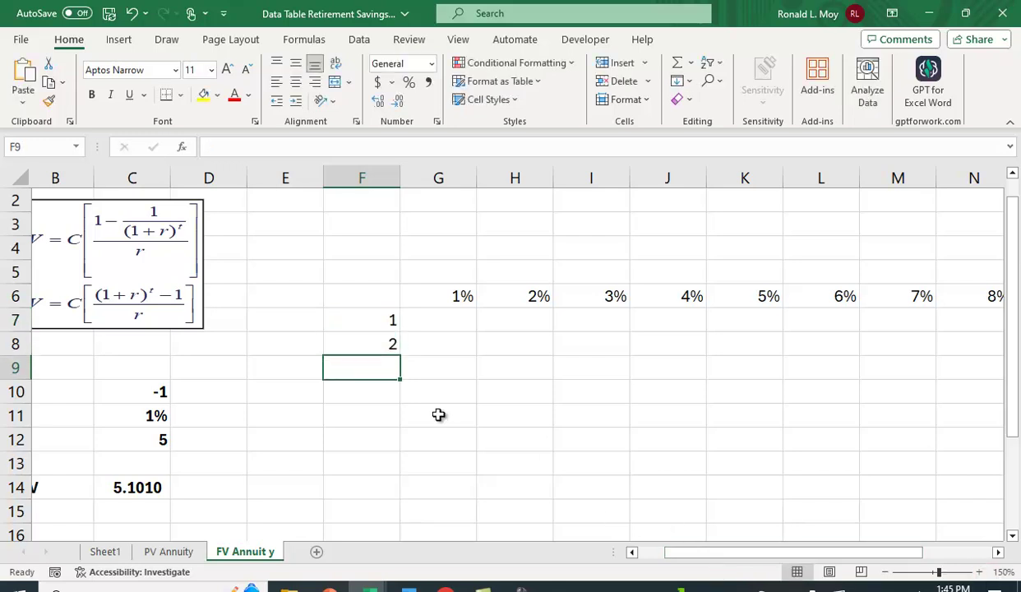
drag(376, 323, 398, 473)
scroll(476, 452, up, 3)
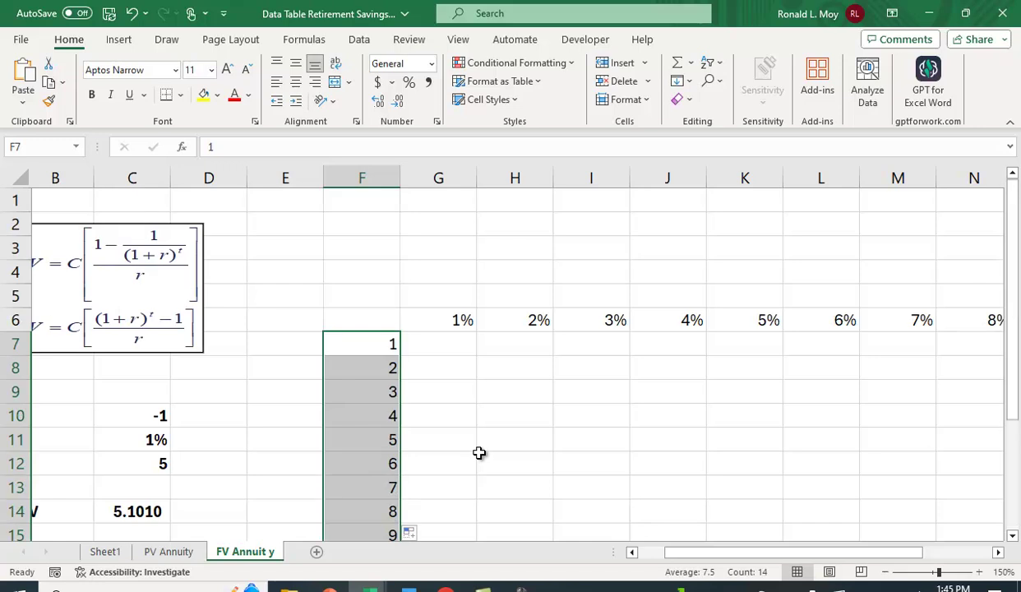
Link the table's corner cell F6 to the future value result with =C14.
click(374, 320)
text(=)
click(160, 511)
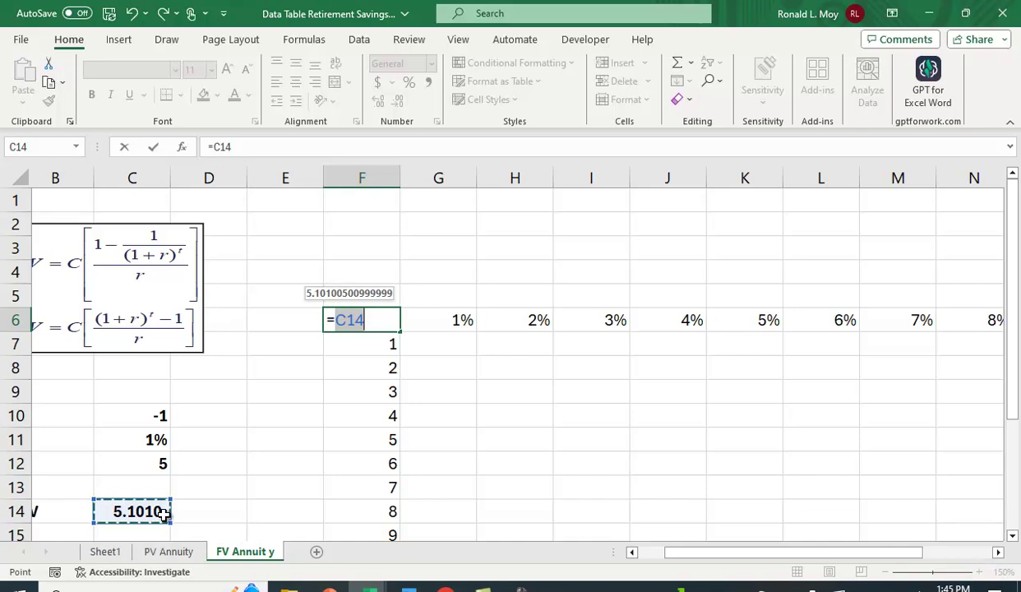
key(Return)
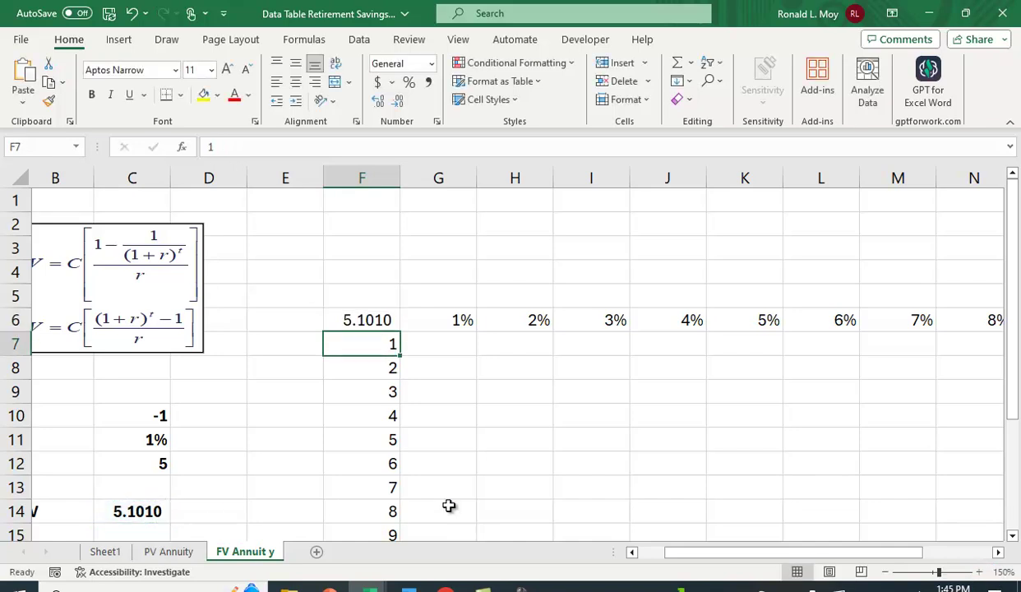
Create a What-If data table on F6:P20 with row input cell C11 and column input cell C12.
drag(395, 322, 865, 465)
scroll(585, 430, up, 2)
drag(874, 558, 700, 553)
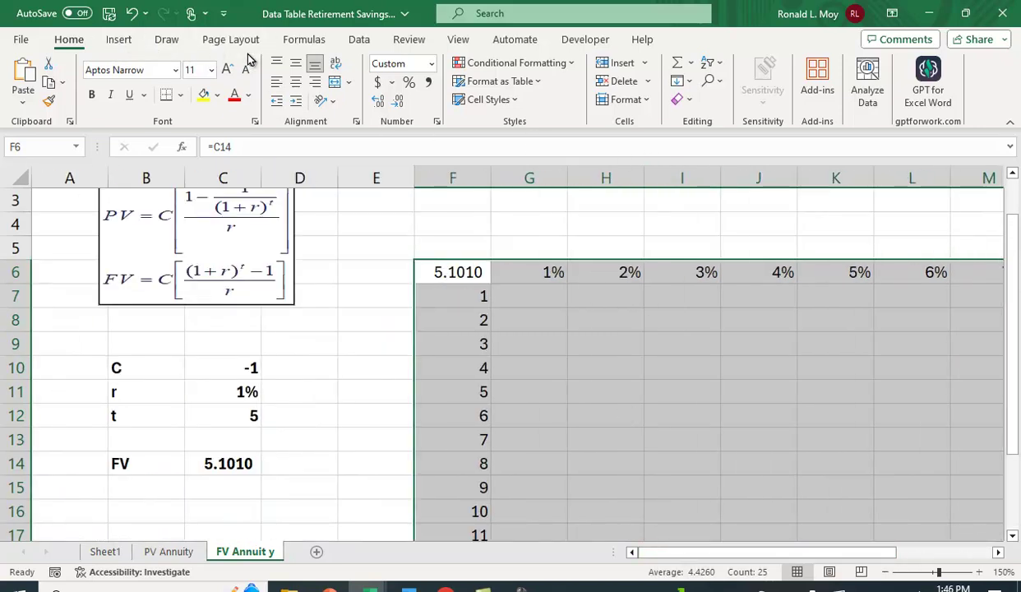
click(362, 41)
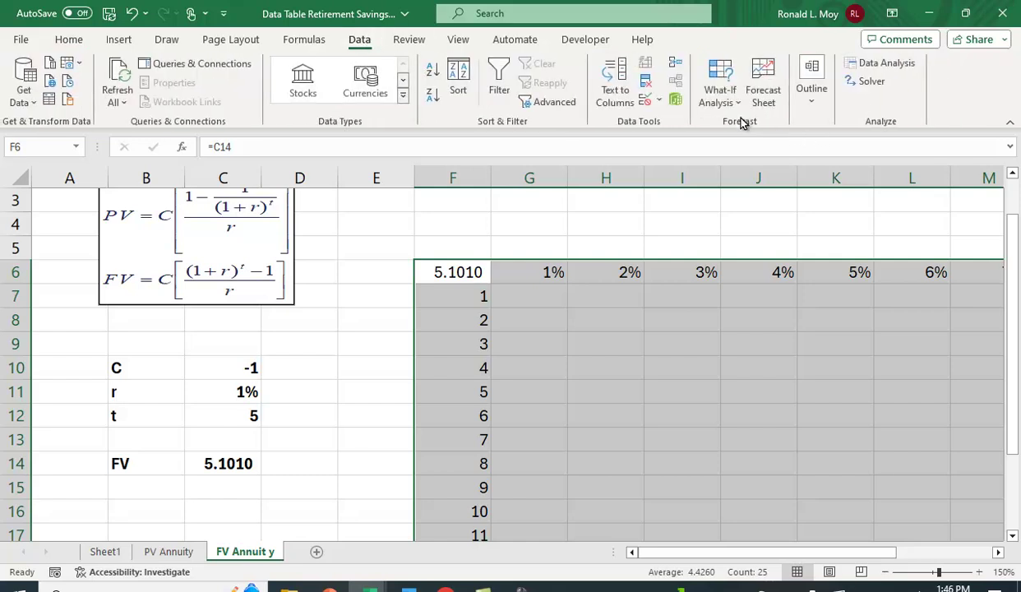
click(720, 89)
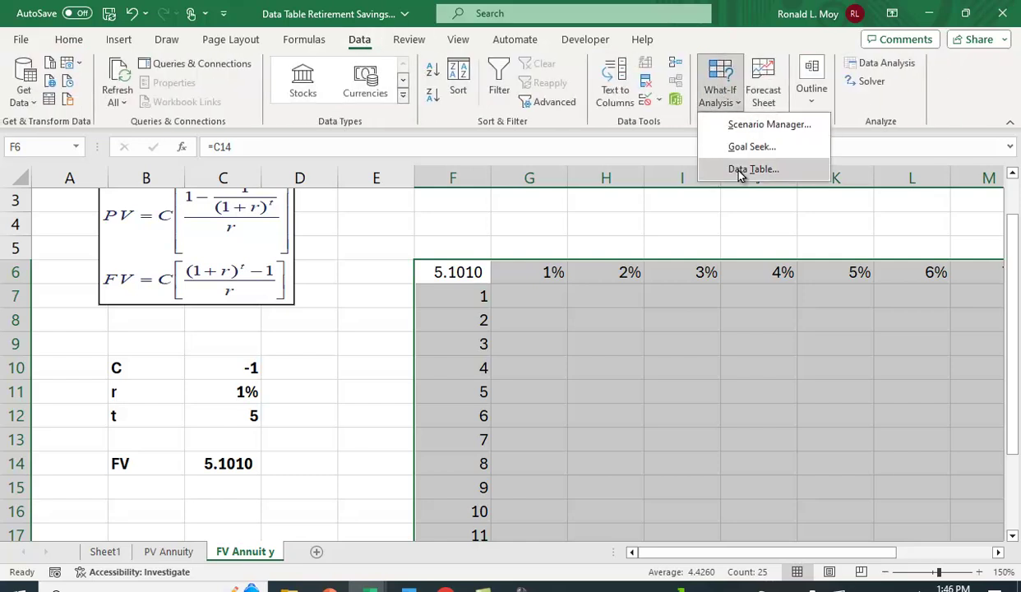
click(740, 170)
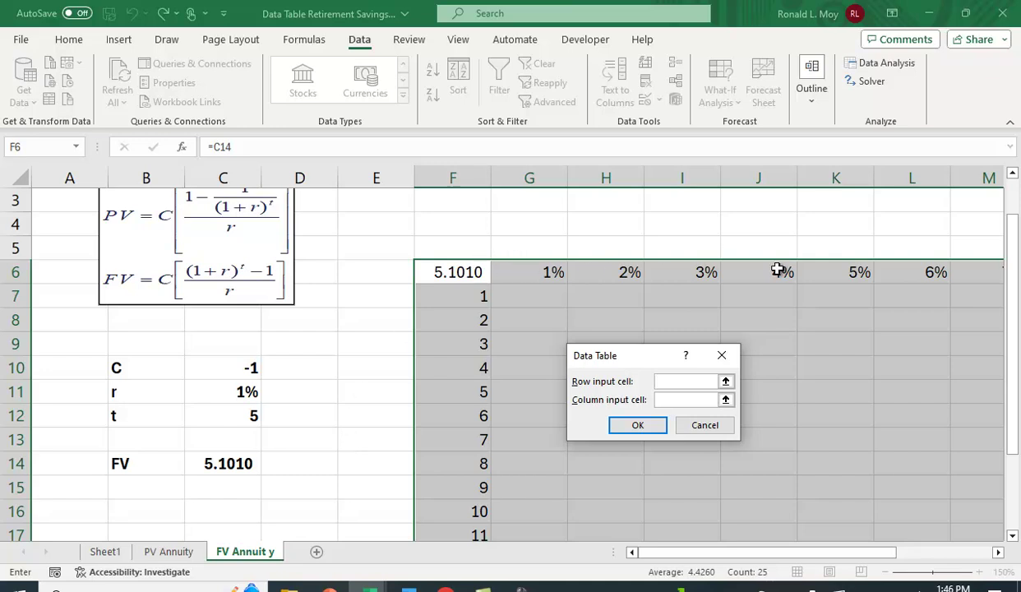
click(243, 392)
click(686, 399)
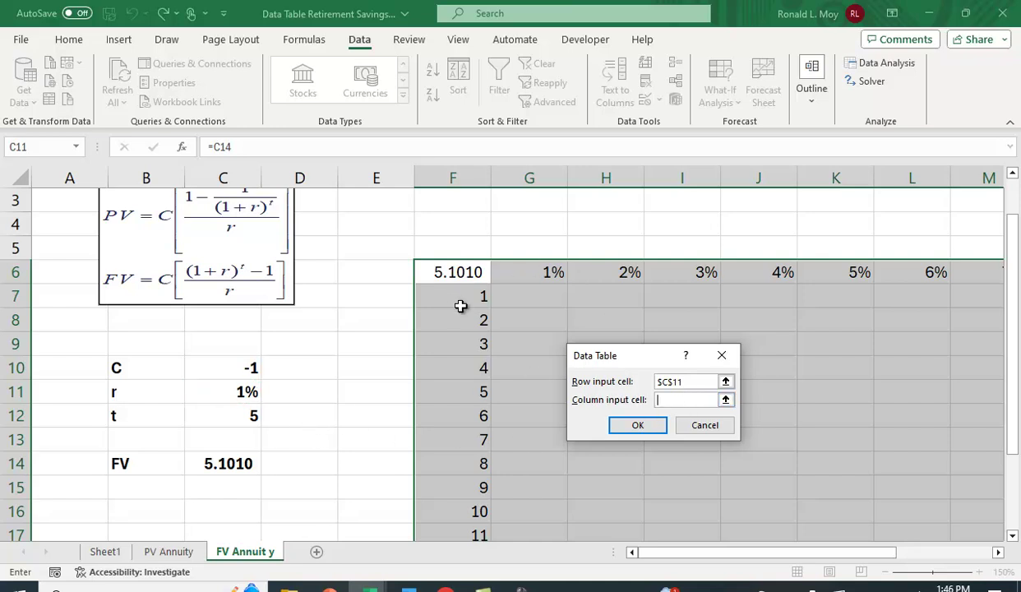
click(238, 419)
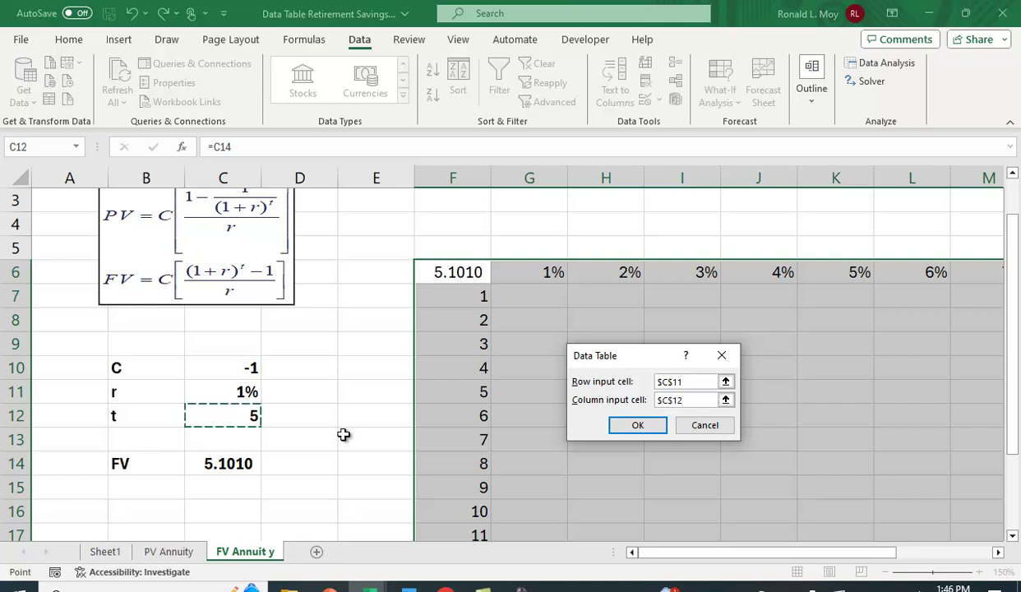
click(637, 425)
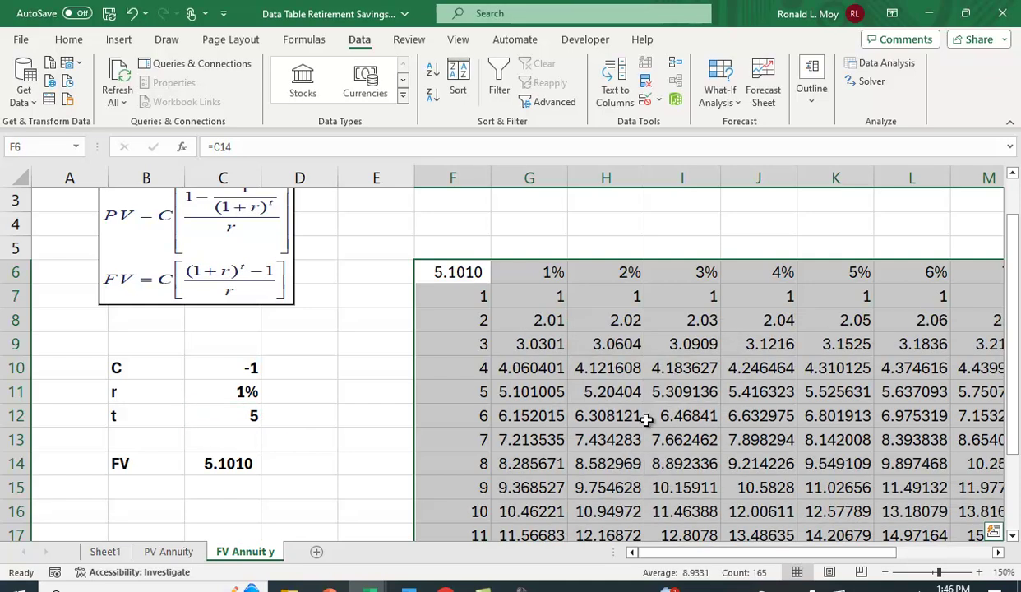
Format the data table results in G7:P20 to show five decimal places.
drag(540, 297, 855, 470)
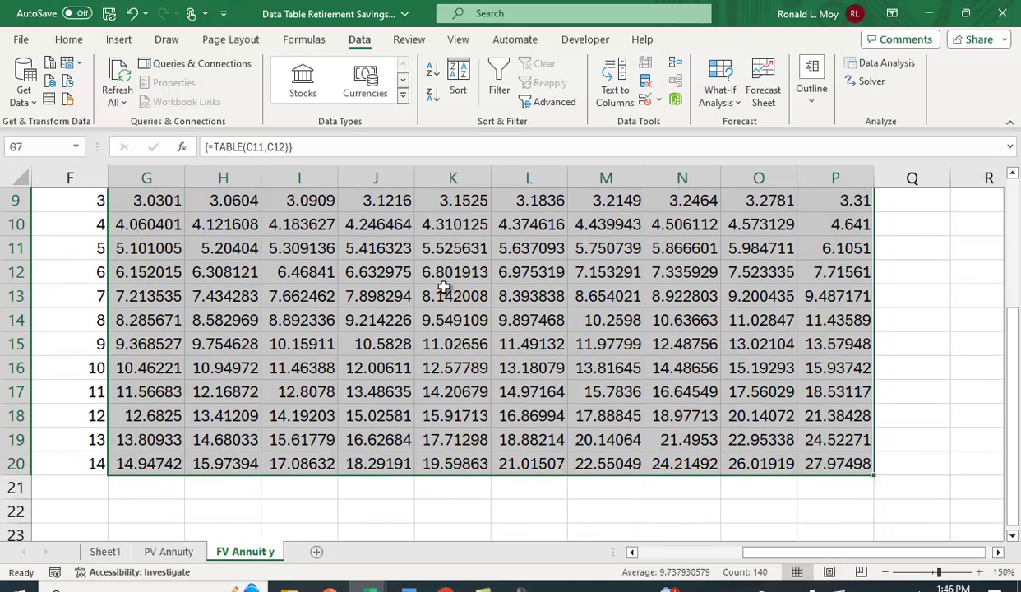
click(68, 38)
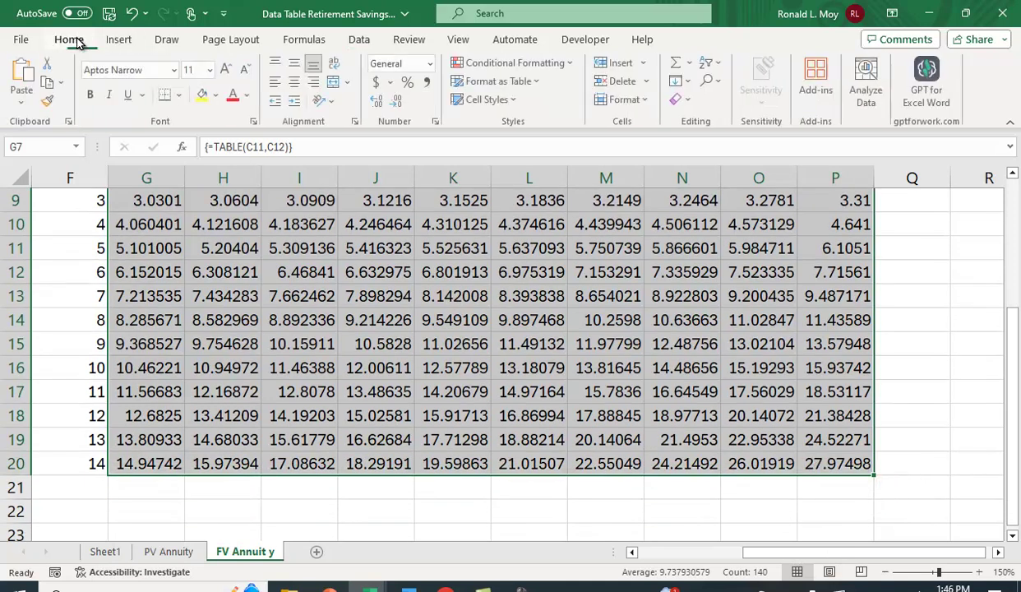
click(378, 104)
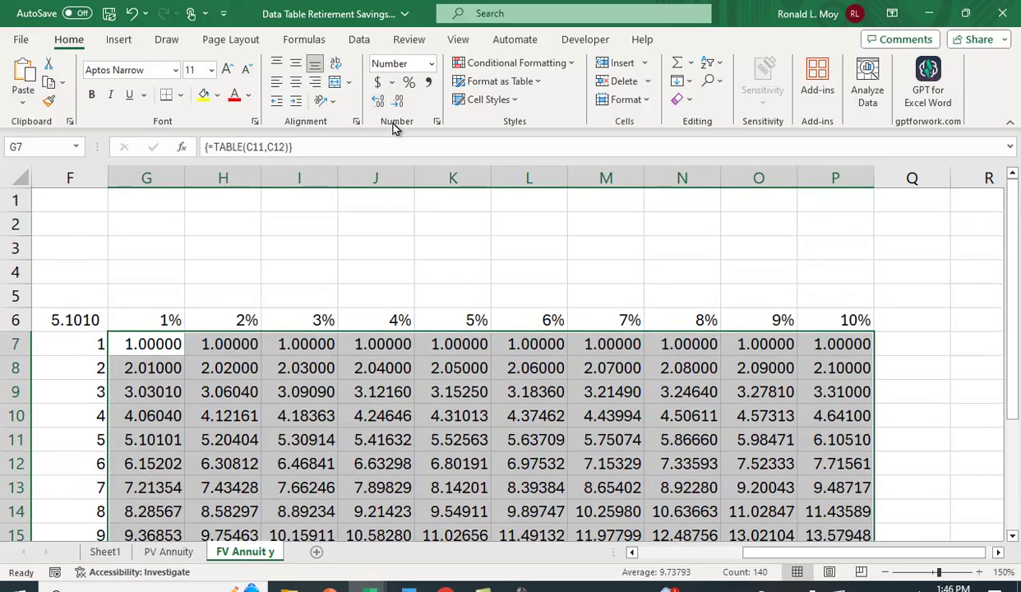
Format the data table results in G7:P20 to show four decimal places.
click(397, 104)
click(396, 103)
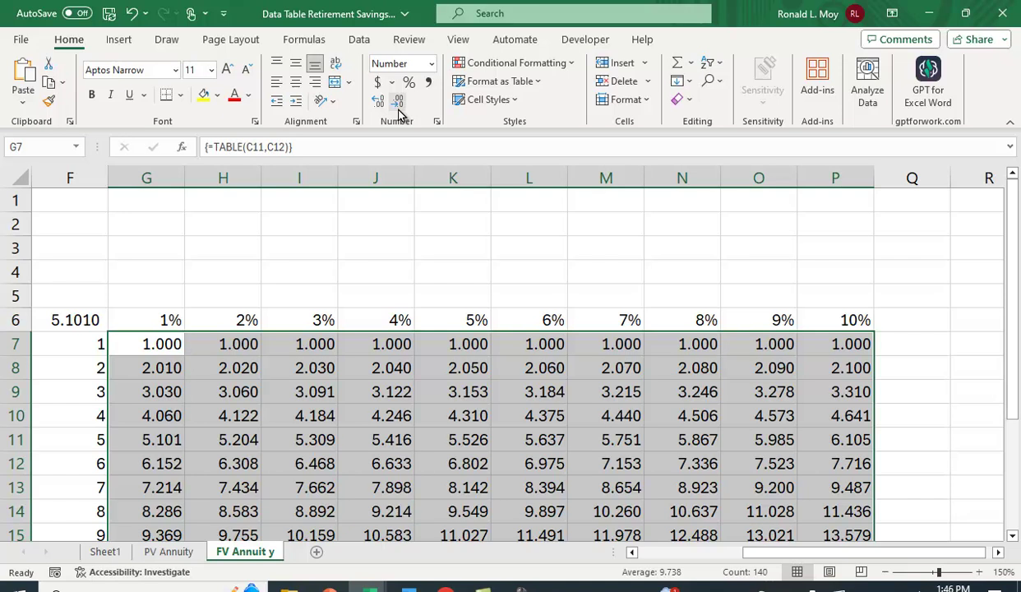
click(377, 102)
click(878, 294)
Compare the table factor for 1% and 5 periods with the FV result in C14, and look up the factor for 5% and 10 periods.
scroll(991, 411, down, 2)
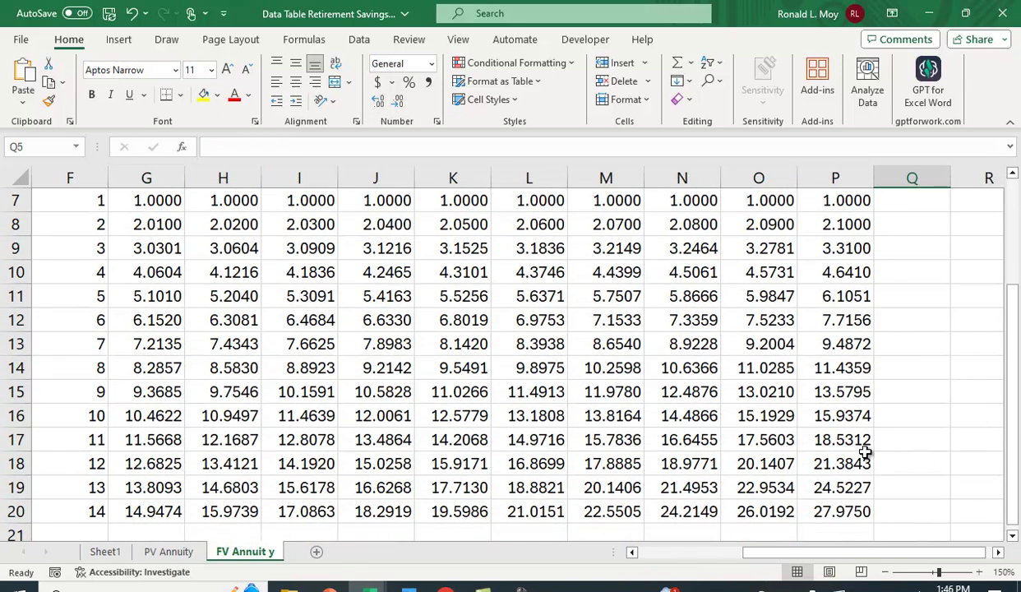
drag(826, 557, 728, 554)
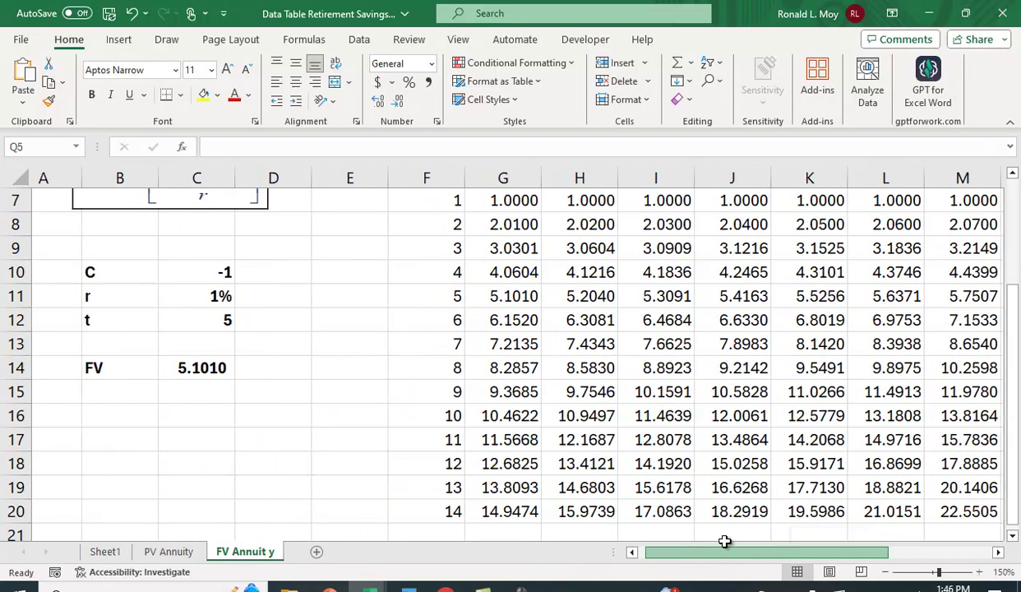
click(508, 293)
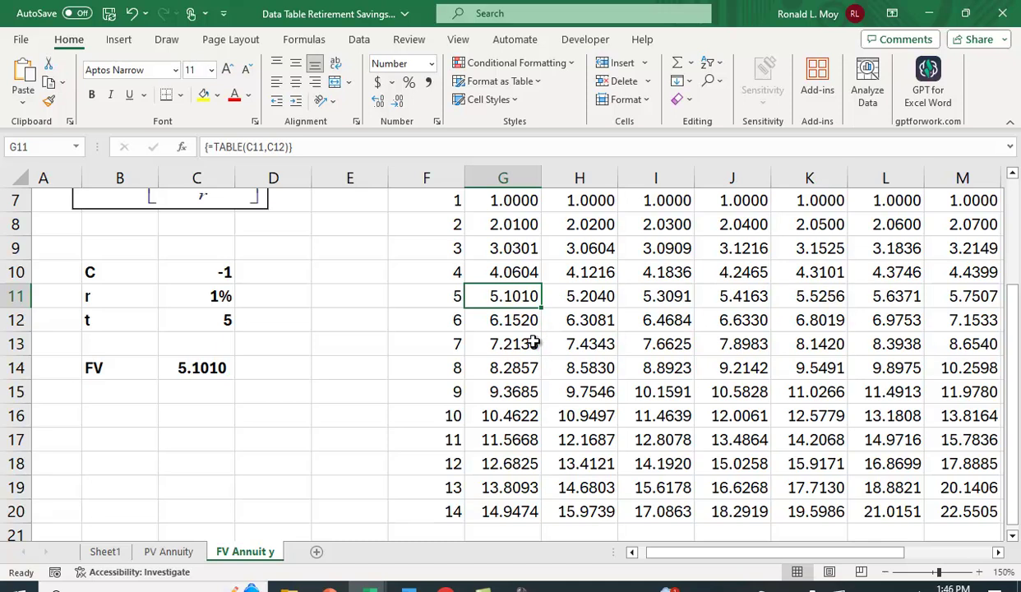
scroll(511, 329, up, 2)
scroll(506, 320, down, 1)
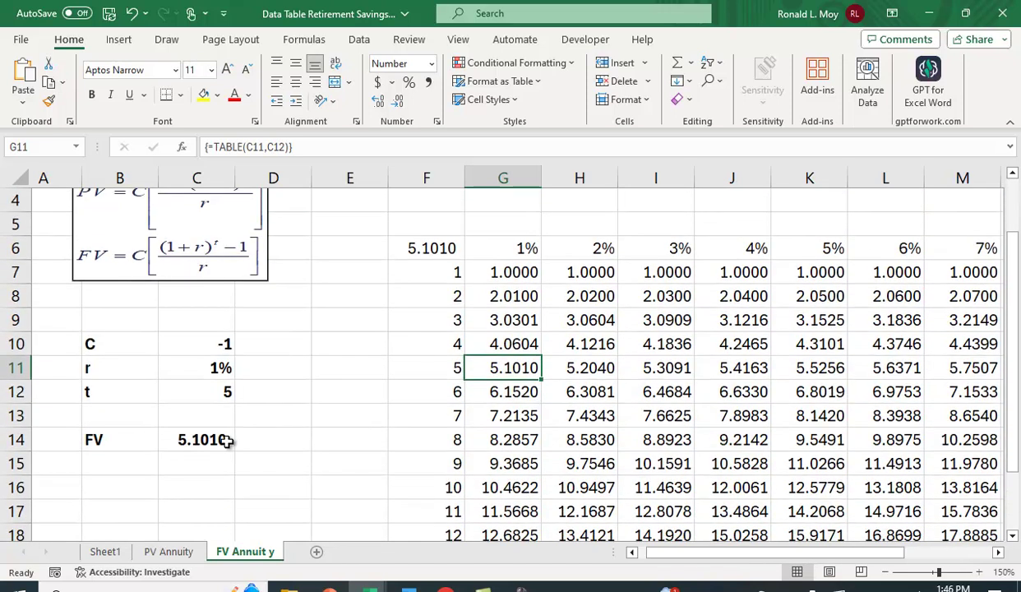
click(221, 430)
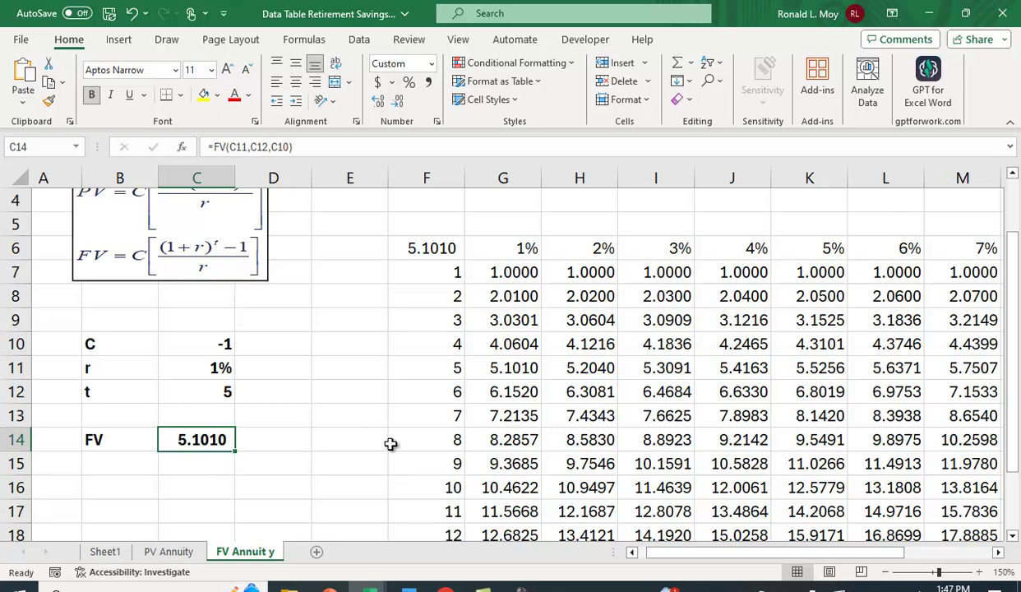
scroll(673, 481, down, 1)
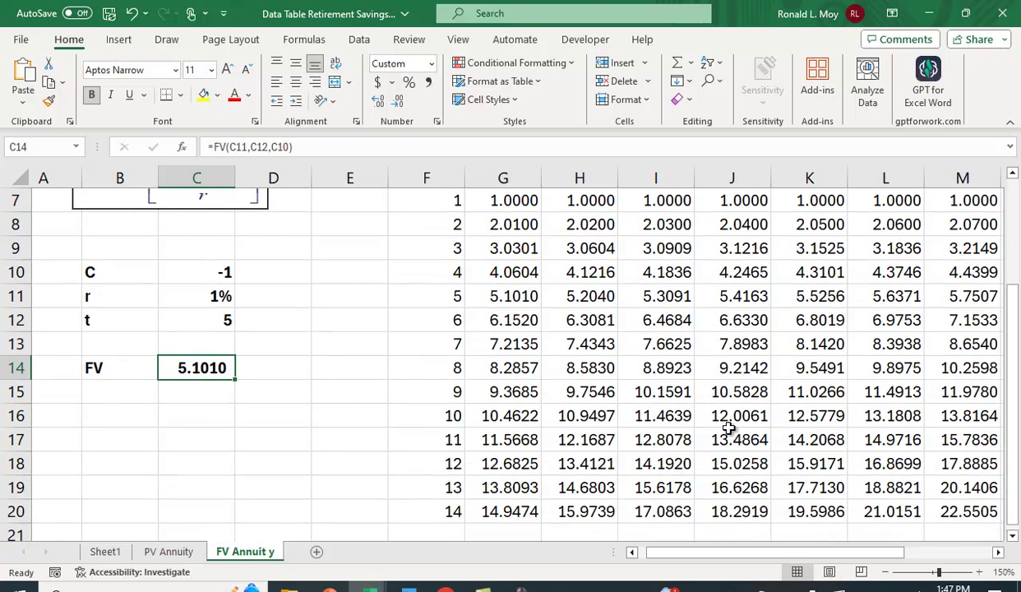
scroll(814, 420, up, 1)
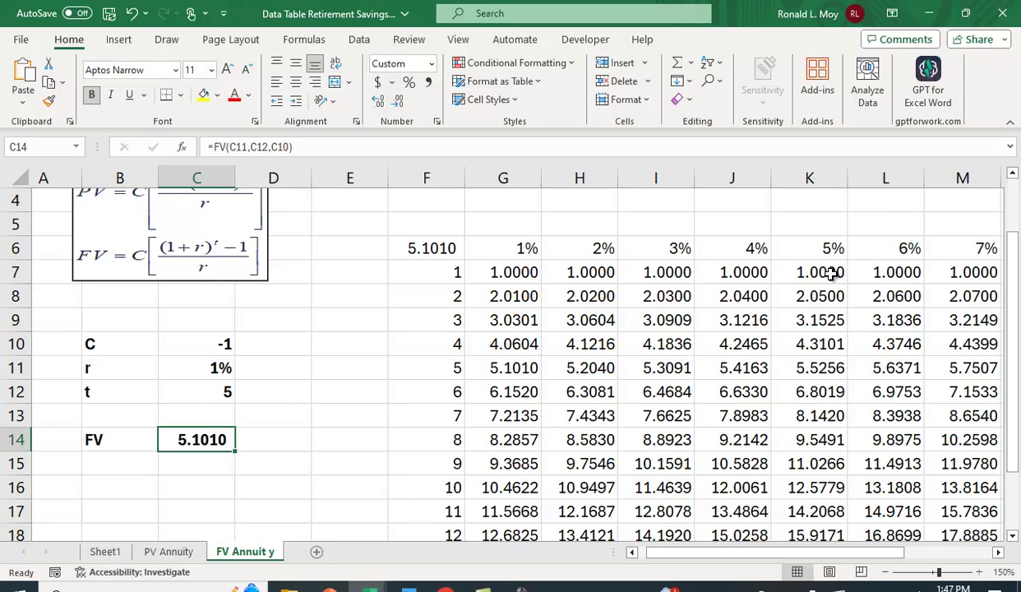
click(816, 489)
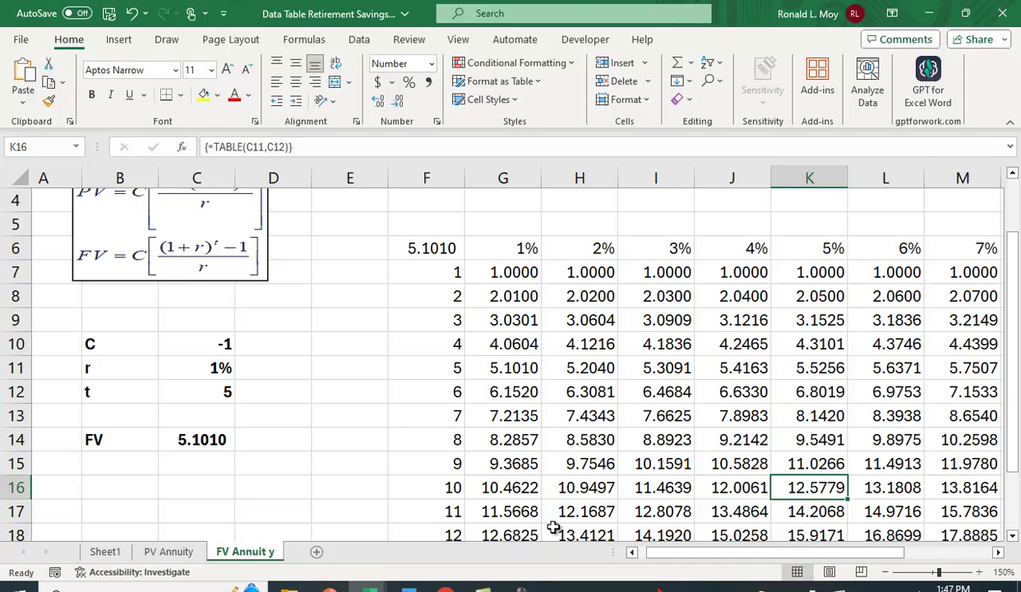
scroll(367, 446, up, 1)
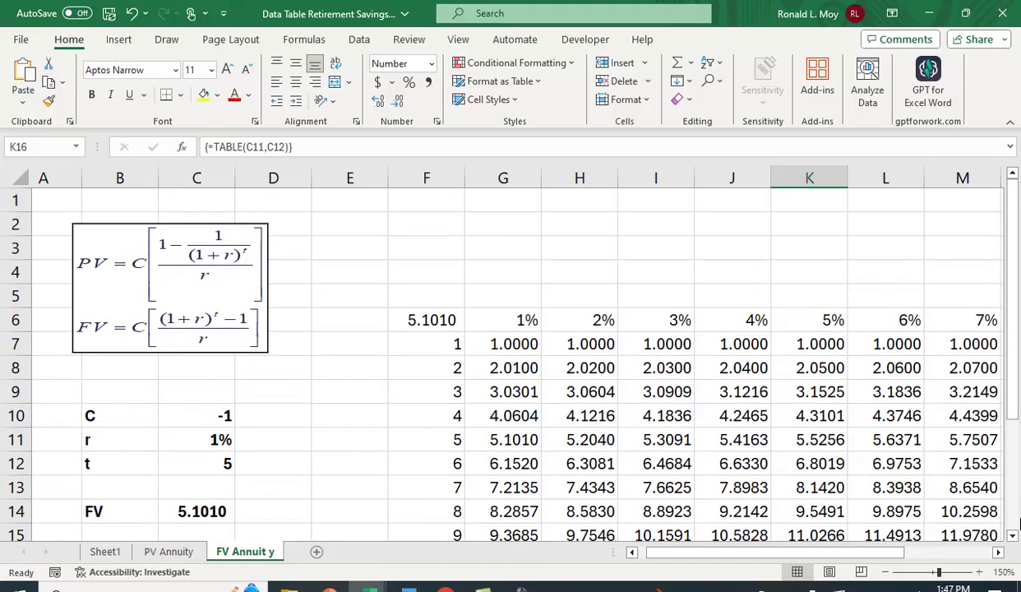